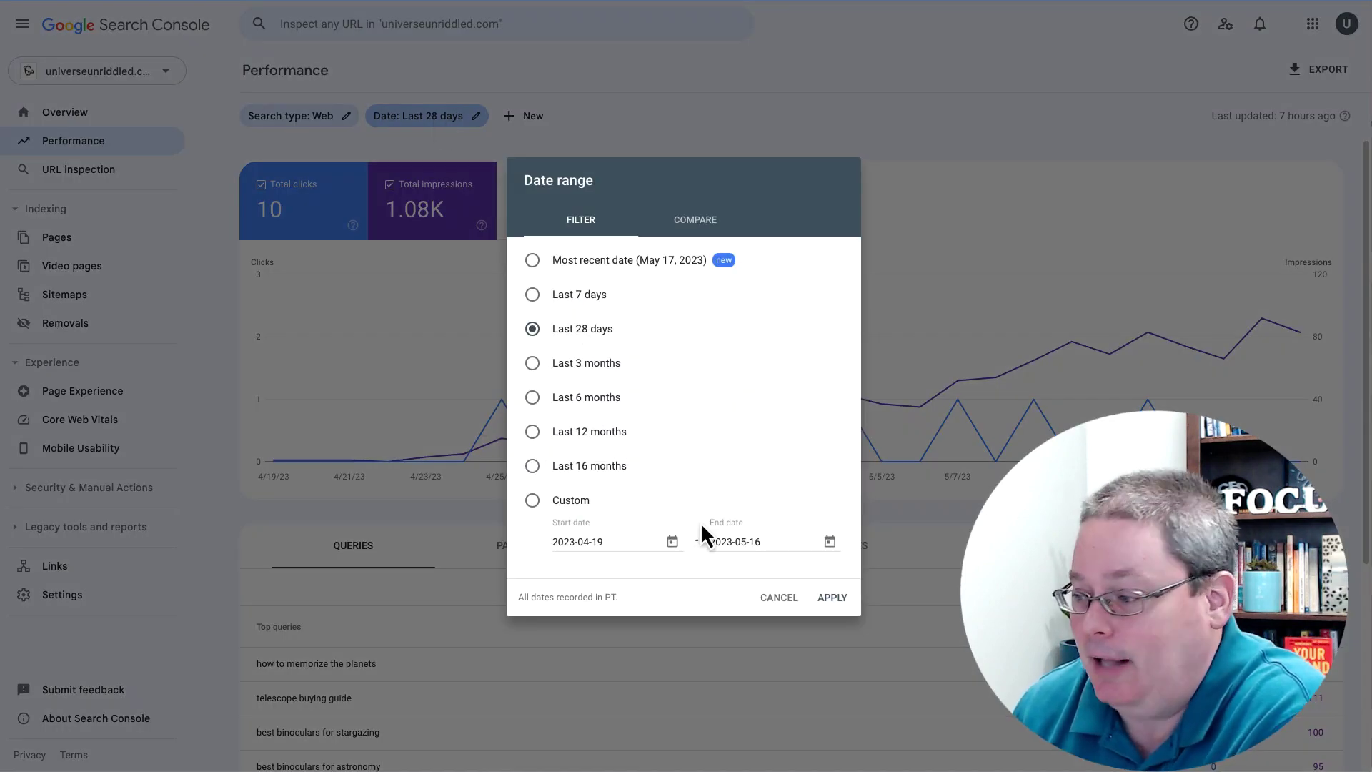
Step: Apply the Last 28 days range to the Search Console Performance report, then move to a new ChatGPT chat
{"action": "left_click", "coordinate": [829, 600]}
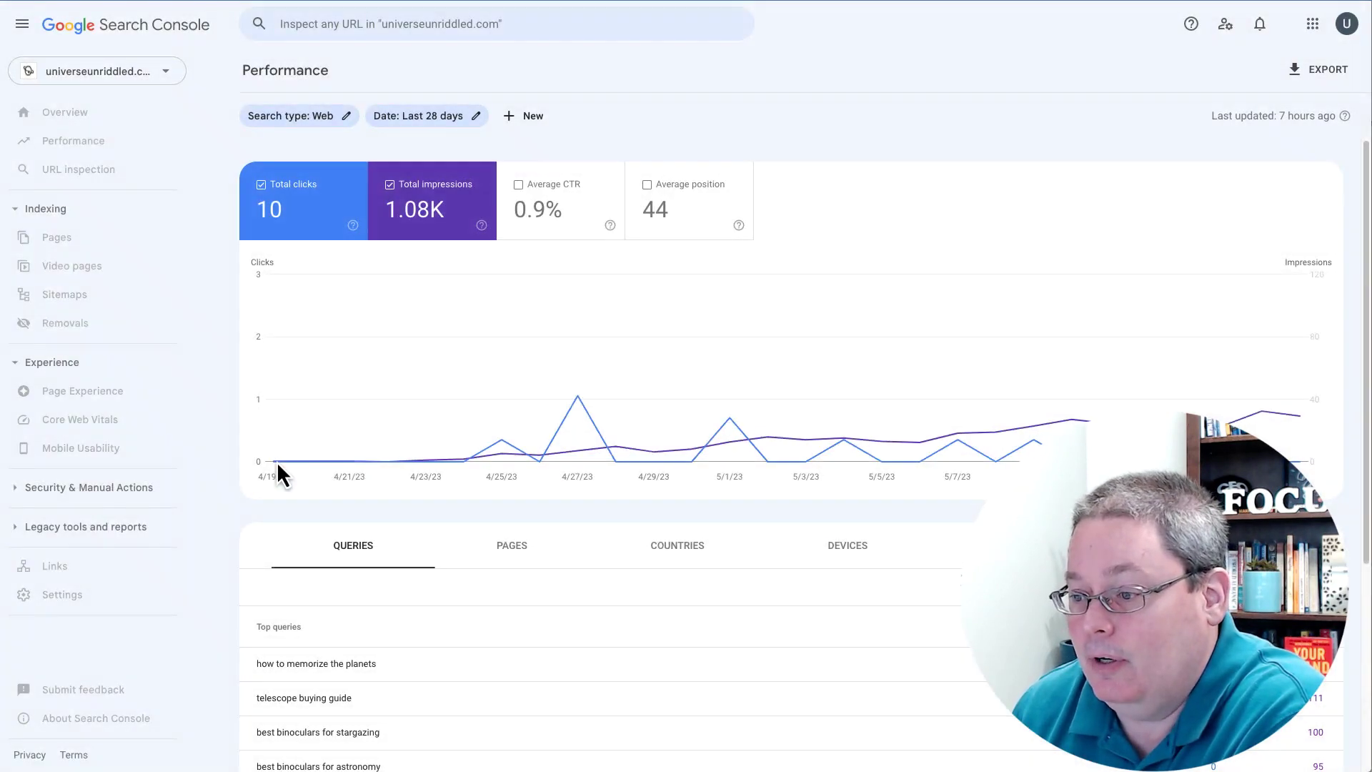
{"action": "mouse_move", "coordinate": [276, 460]}
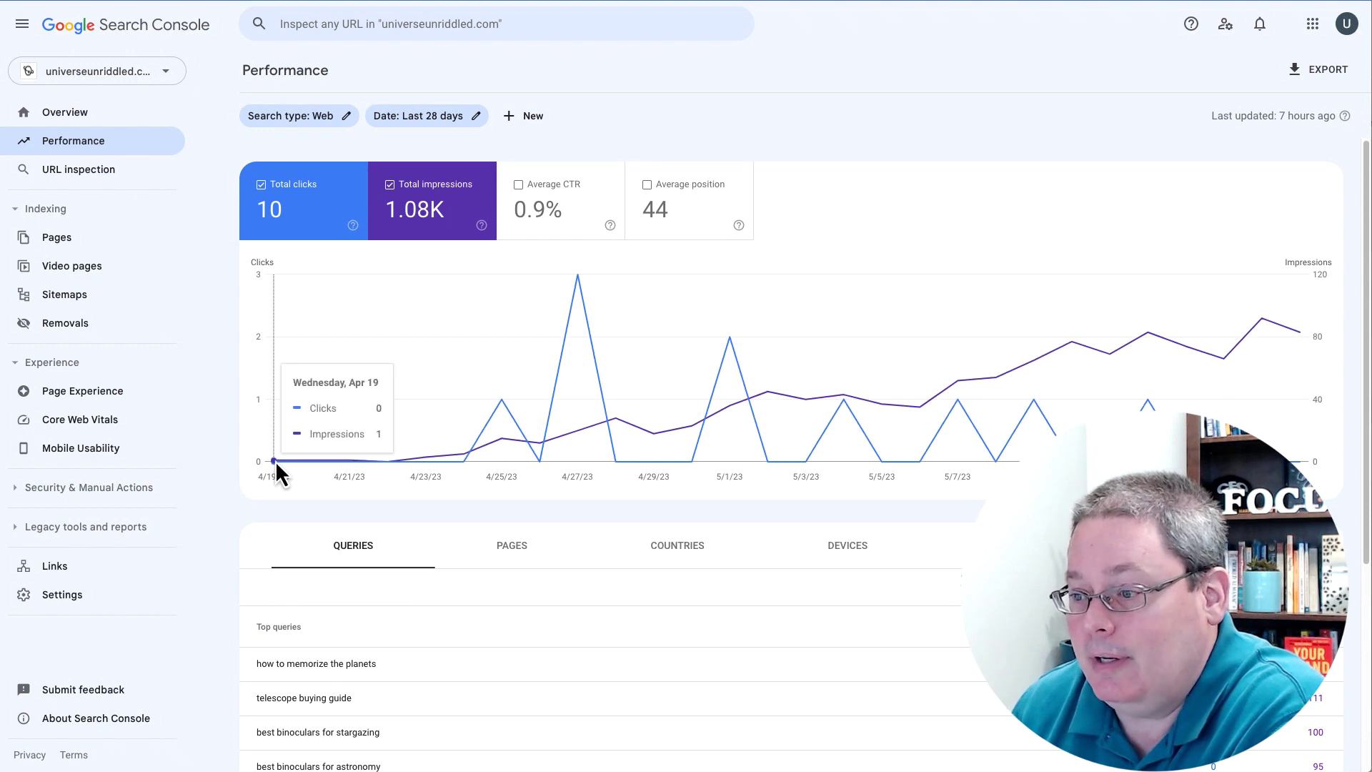
{"action": "mouse_move", "coordinate": [1302, 357]}
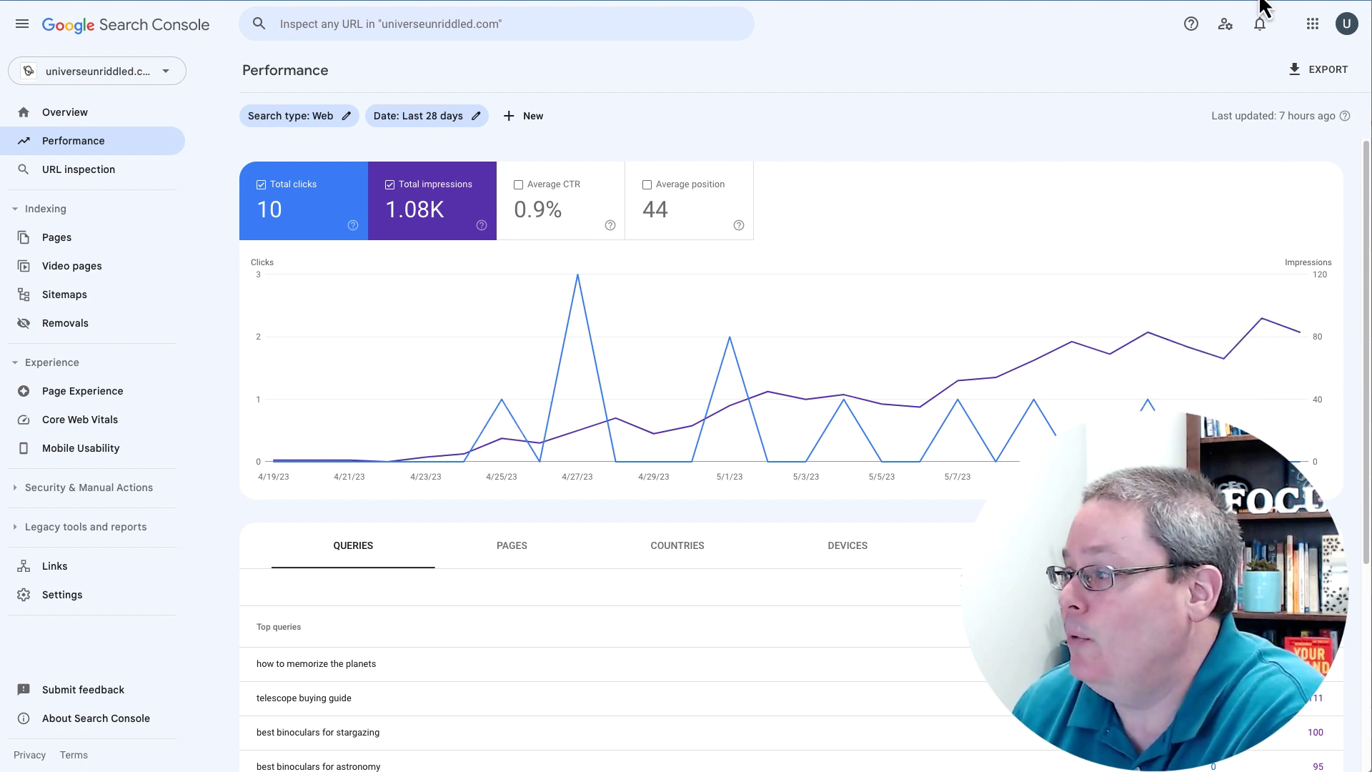
{"action": "key", "text": "alt+shift+d"}
{"action": "mouse_move", "coordinate": [416, 145]}
{"action": "left_mouse_down"}
{"action": "mouse_move", "coordinate": [425, 267]}
{"action": "mouse_move", "coordinate": [458, 133]}
{"action": "mouse_move", "coordinate": [375, 136]}
{"action": "mouse_move", "coordinate": [256, 227]}
{"action": "mouse_move", "coordinate": [328, 210]}
{"action": "left_mouse_up"}
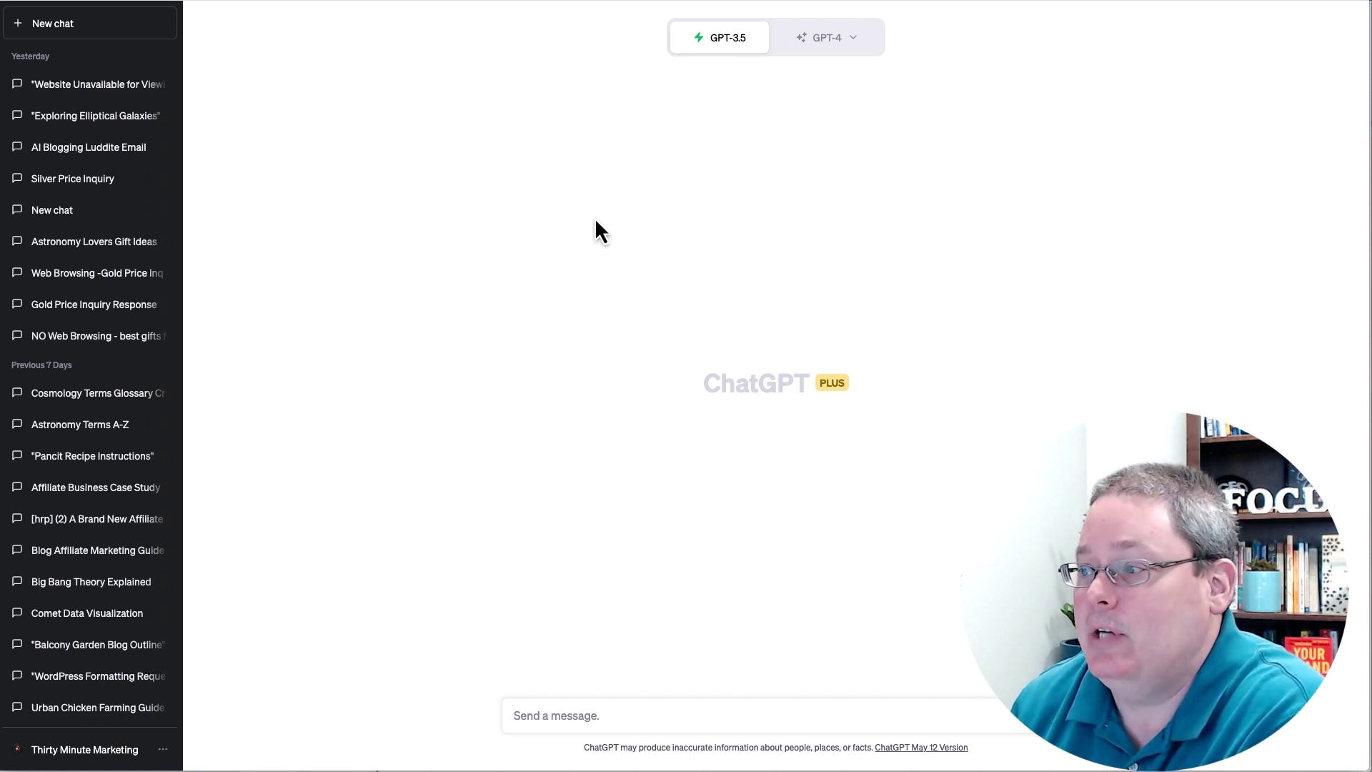
{"action": "mouse_move", "coordinate": [812, 50]}
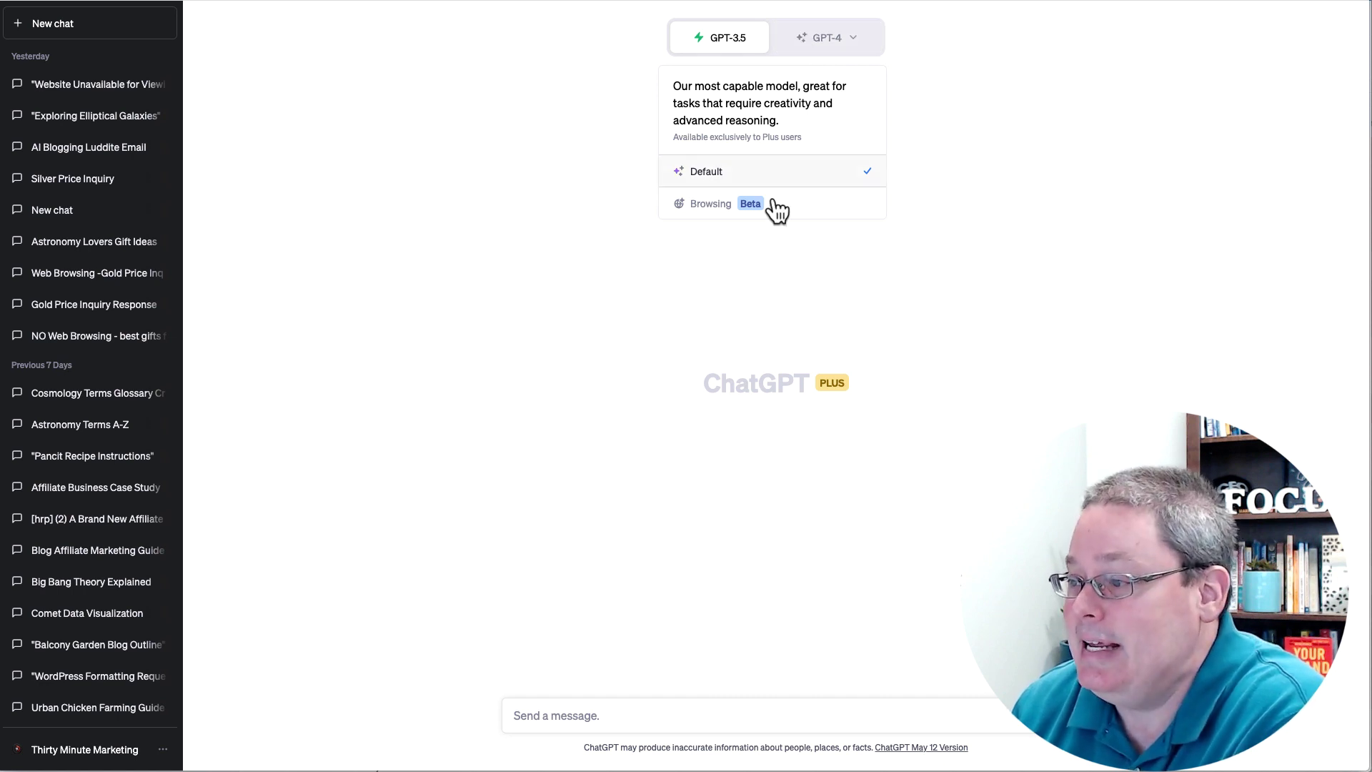
{"action": "left_click", "coordinate": [161, 751]}
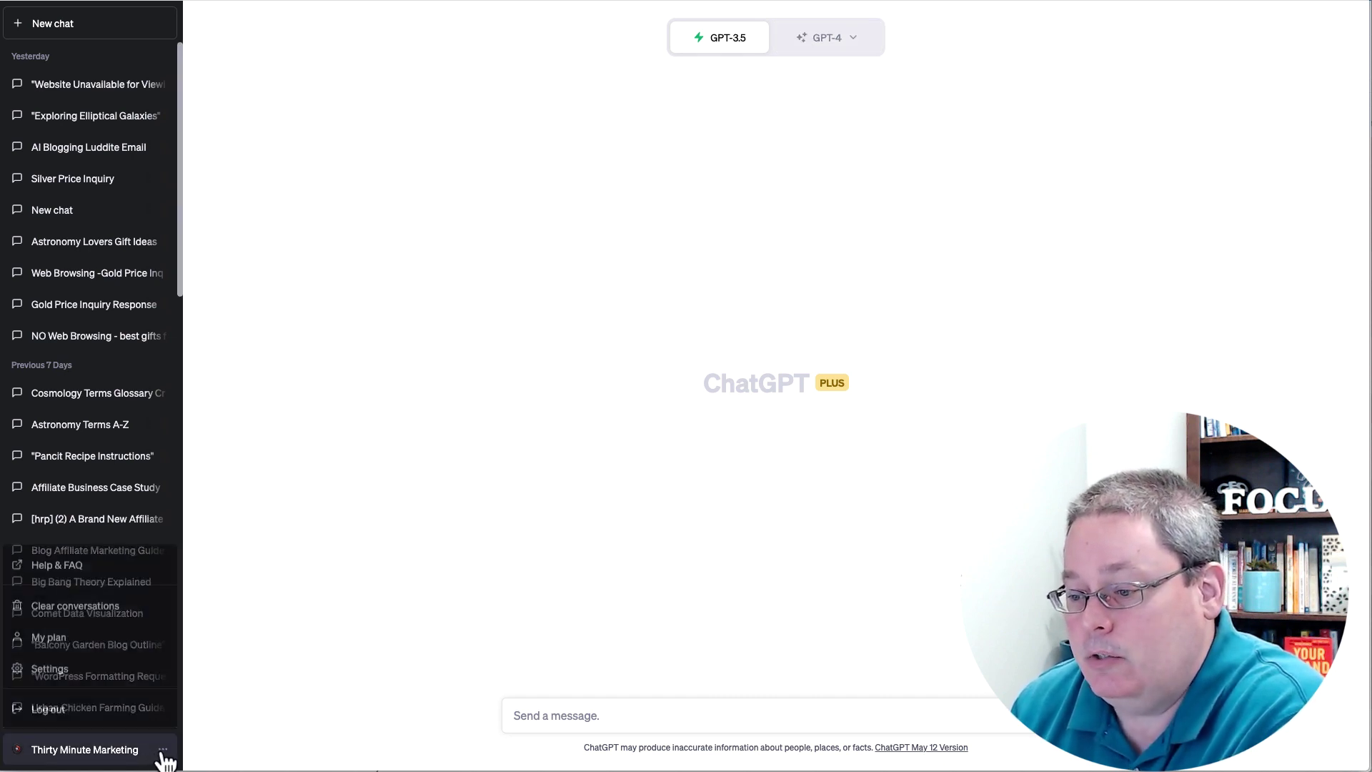
{"action": "left_click", "coordinate": [42, 668]}
{"action": "left_click", "coordinate": [505, 234]}
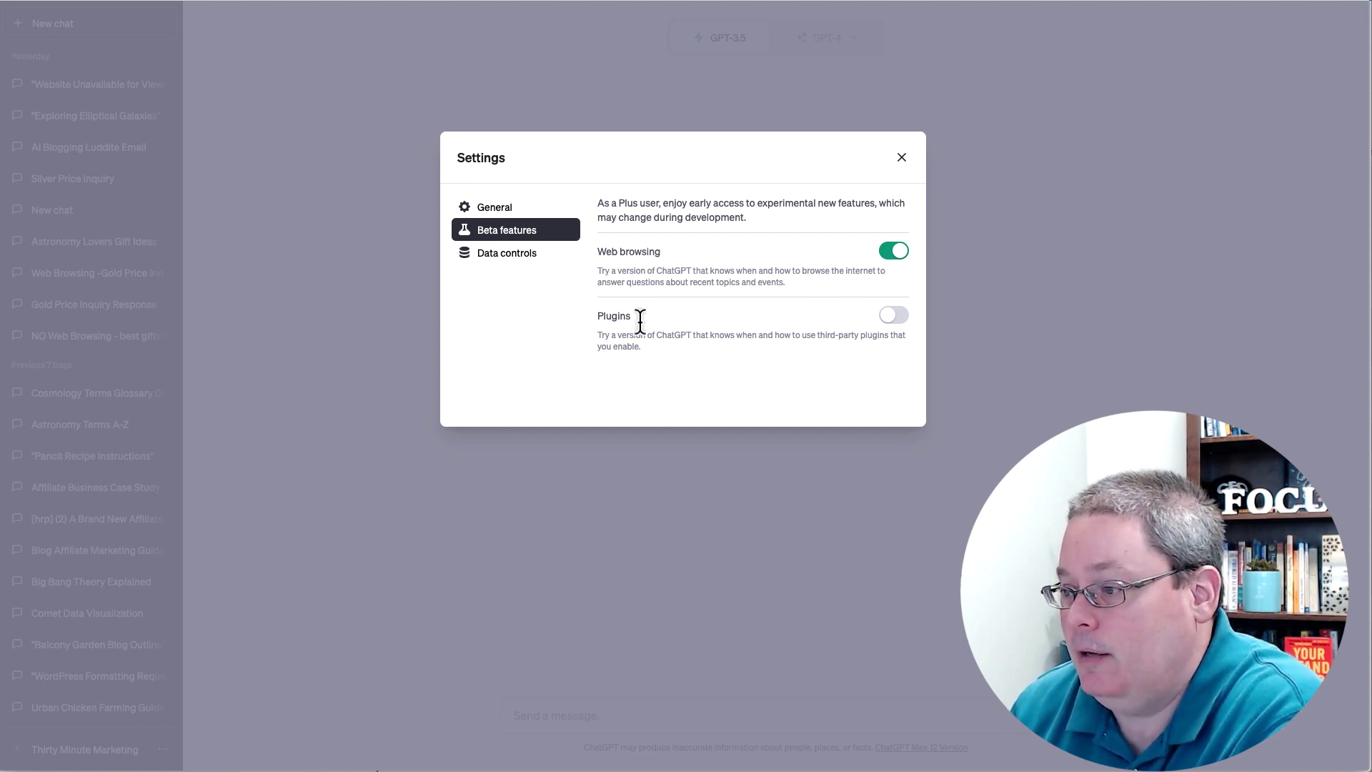
{"action": "double_click", "coordinate": [612, 315]}
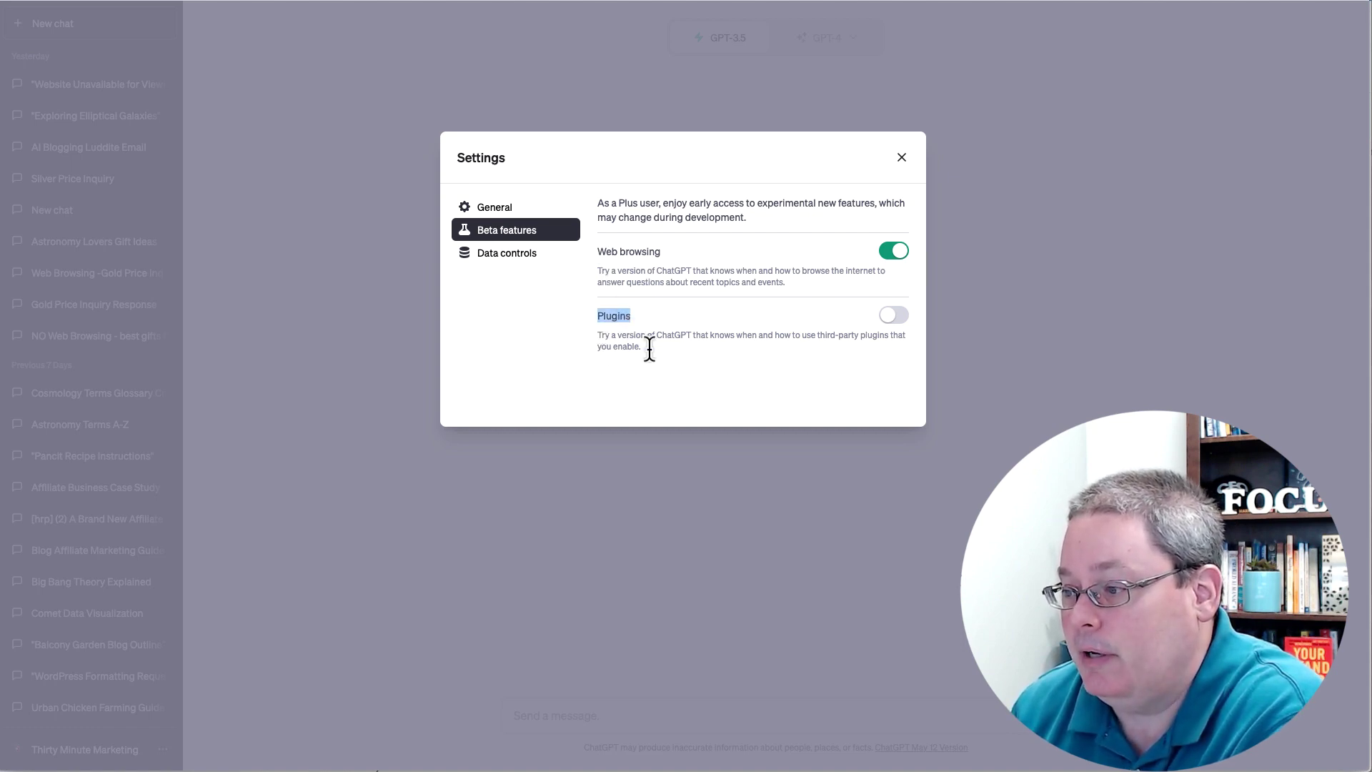
{"action": "left_click", "coordinate": [600, 343]}
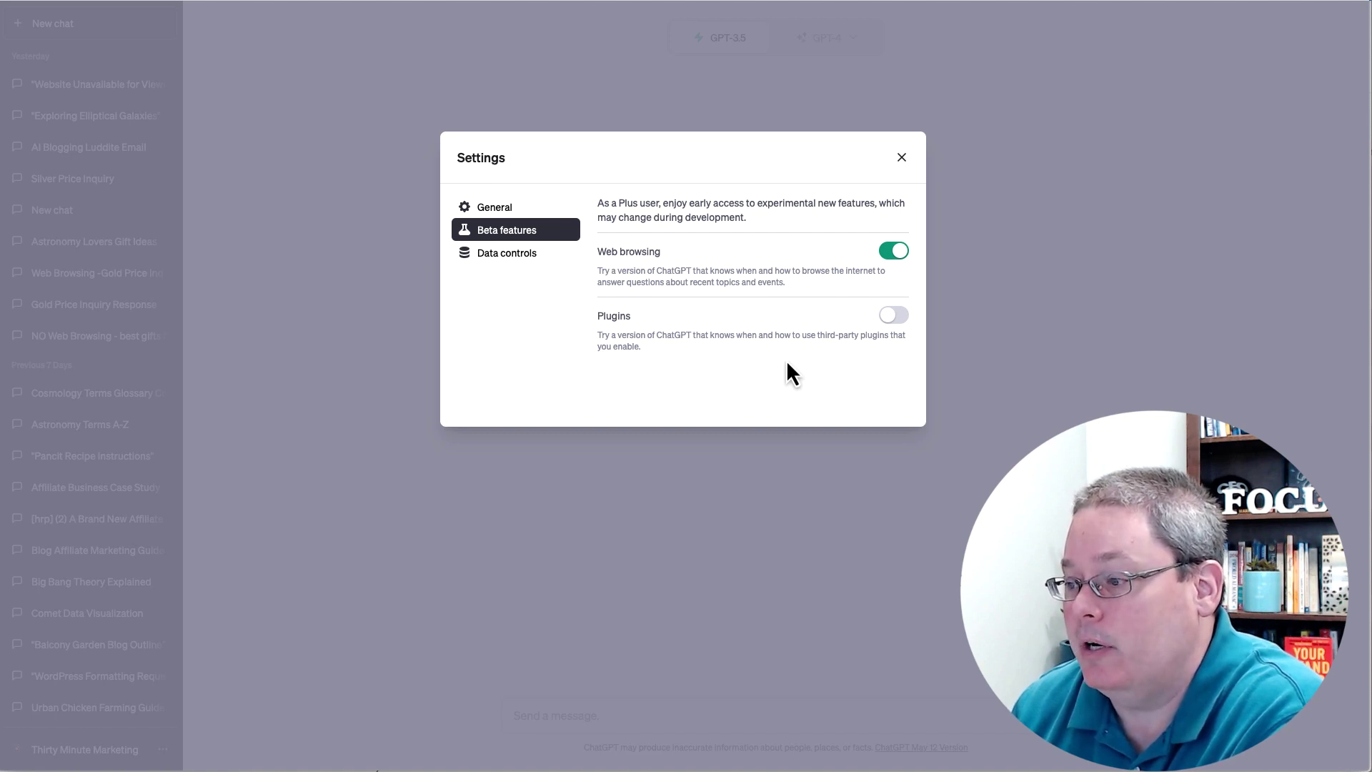
{"action": "left_click", "coordinate": [893, 325]}
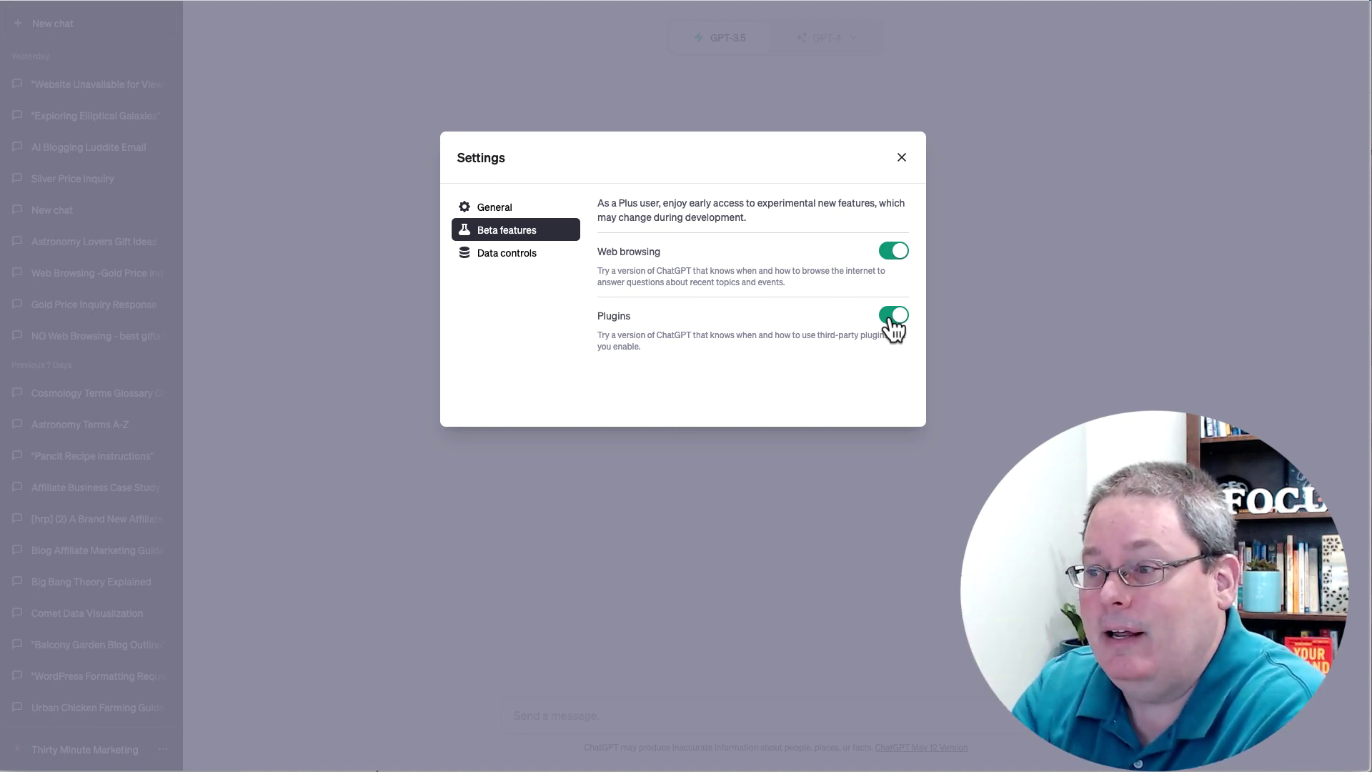
{"action": "left_click", "coordinate": [892, 326]}
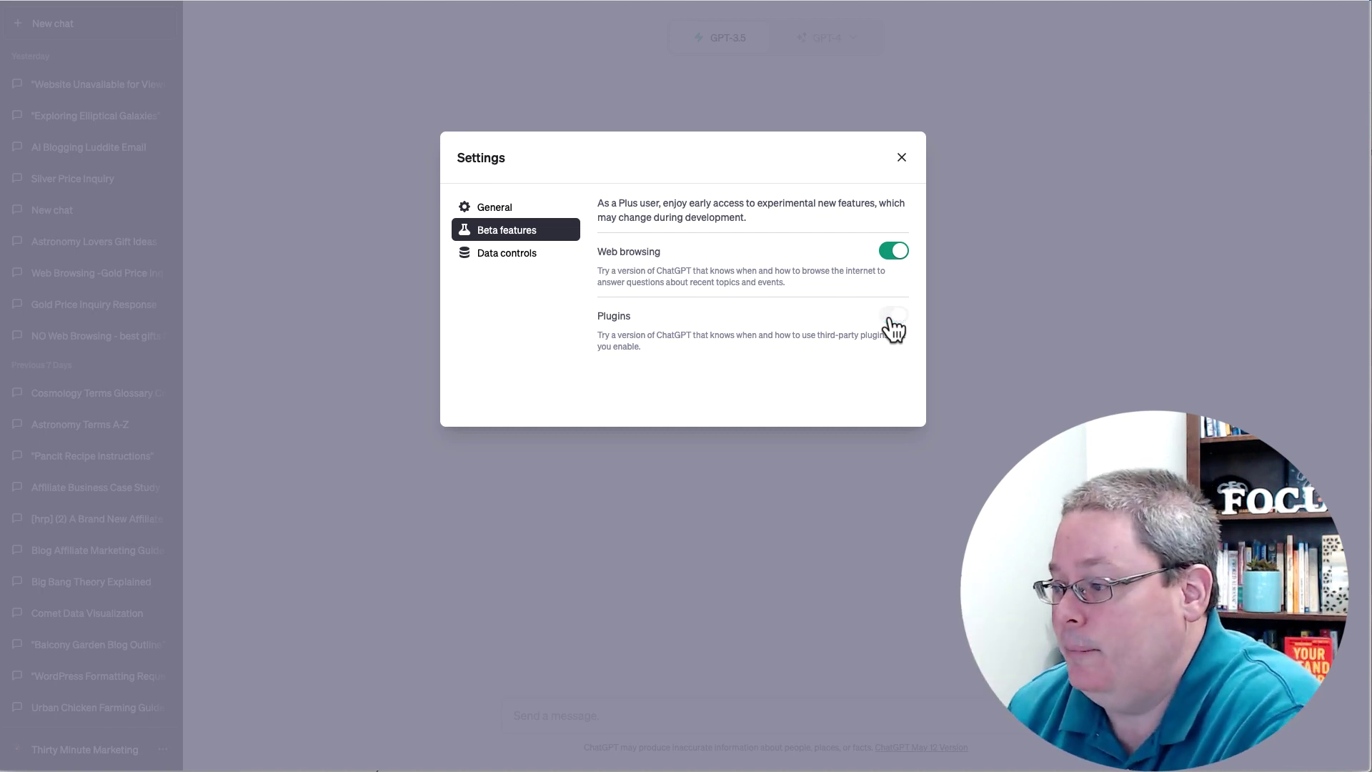
{"action": "left_click", "coordinate": [902, 158]}
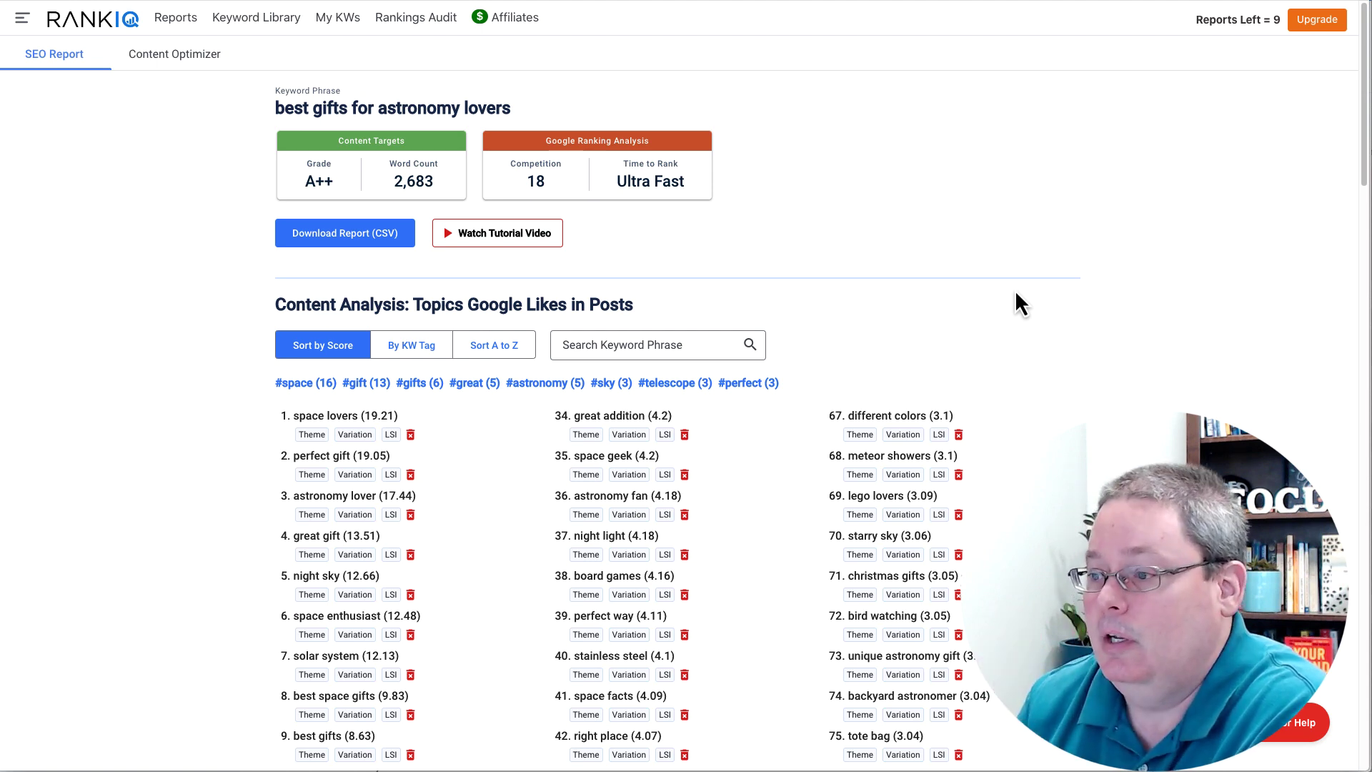
Step: Scroll the 'best gifts for astronomy lovers' RankIQ report past the keyword list and Title Analysis to Top Ranking Titles
{"action": "scroll", "coordinate": [221, 404], "scroll_direction": "down", "scroll_amount": 9}
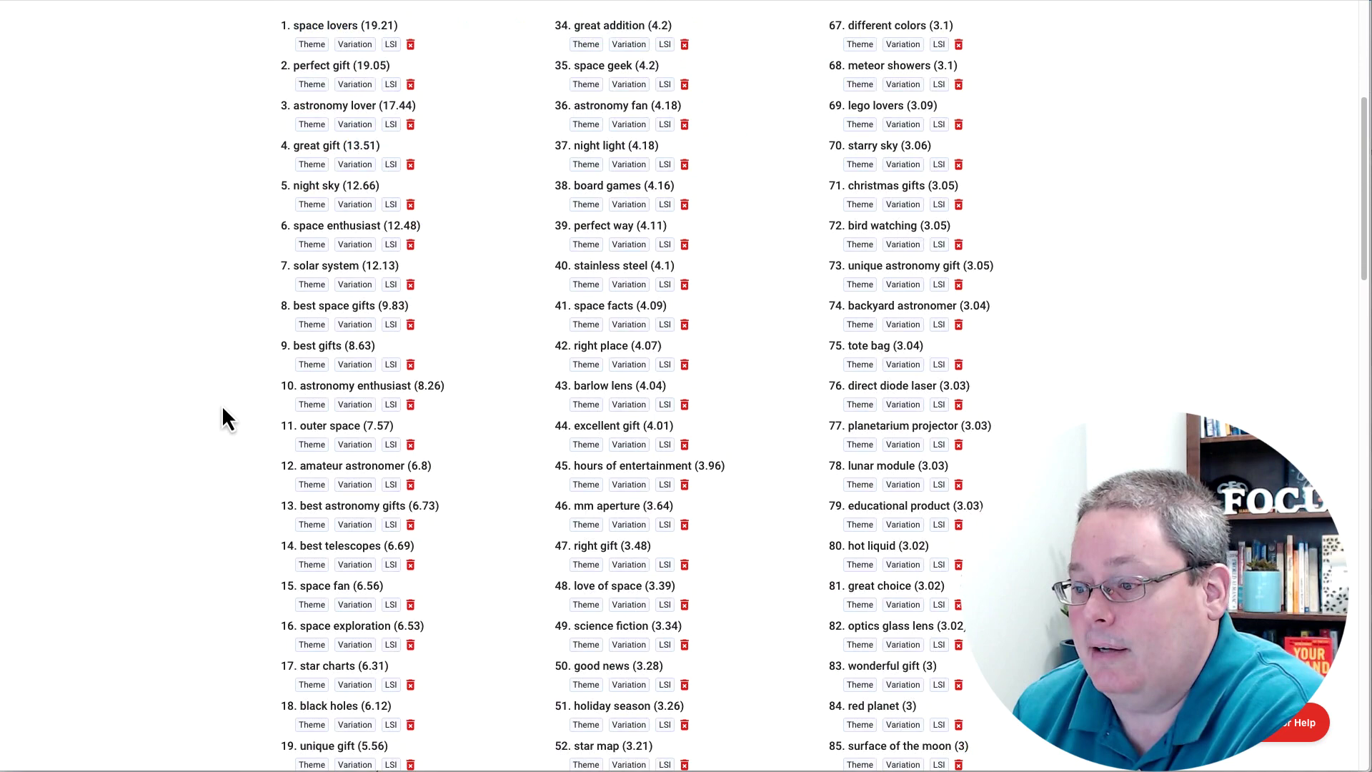
{"action": "scroll", "coordinate": [222, 405], "scroll_direction": "down", "scroll_amount": 13}
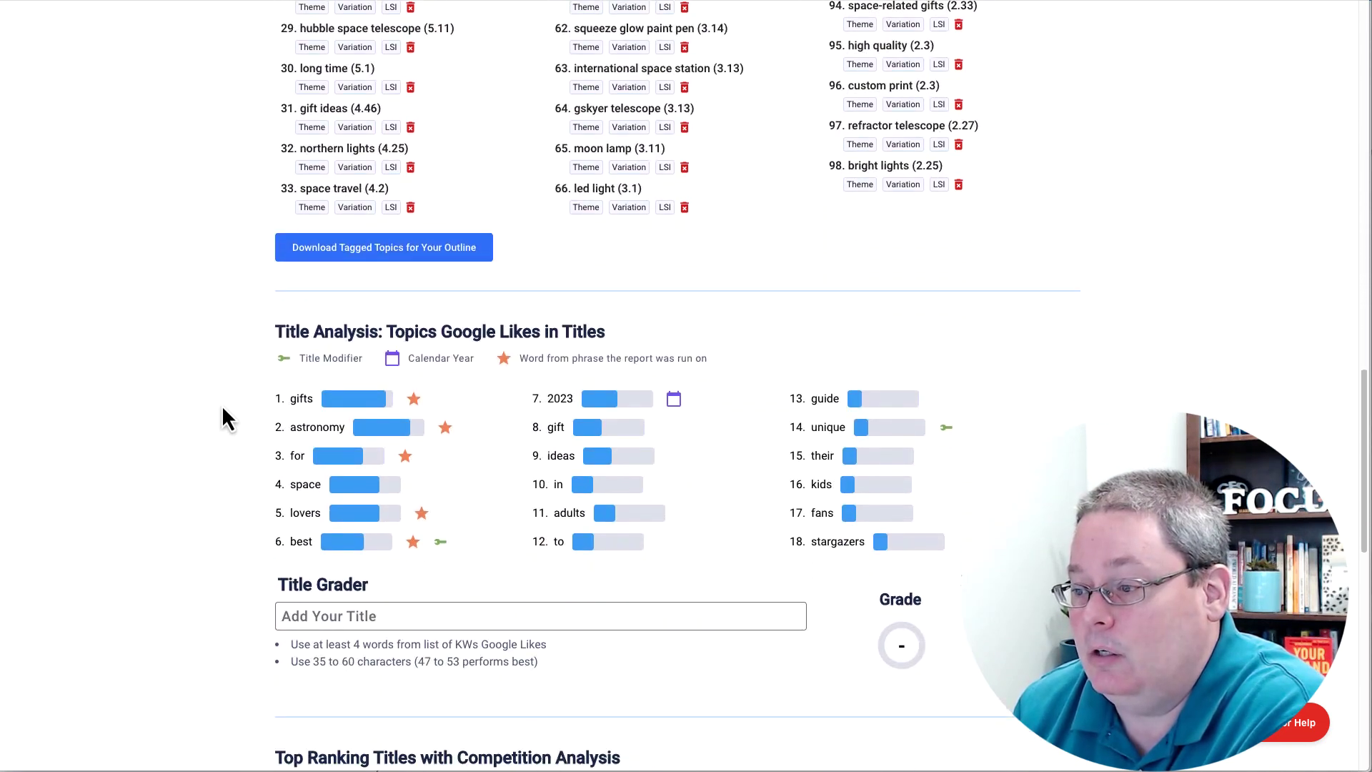
{"action": "scroll", "coordinate": [222, 404], "scroll_direction": "down", "scroll_amount": 2}
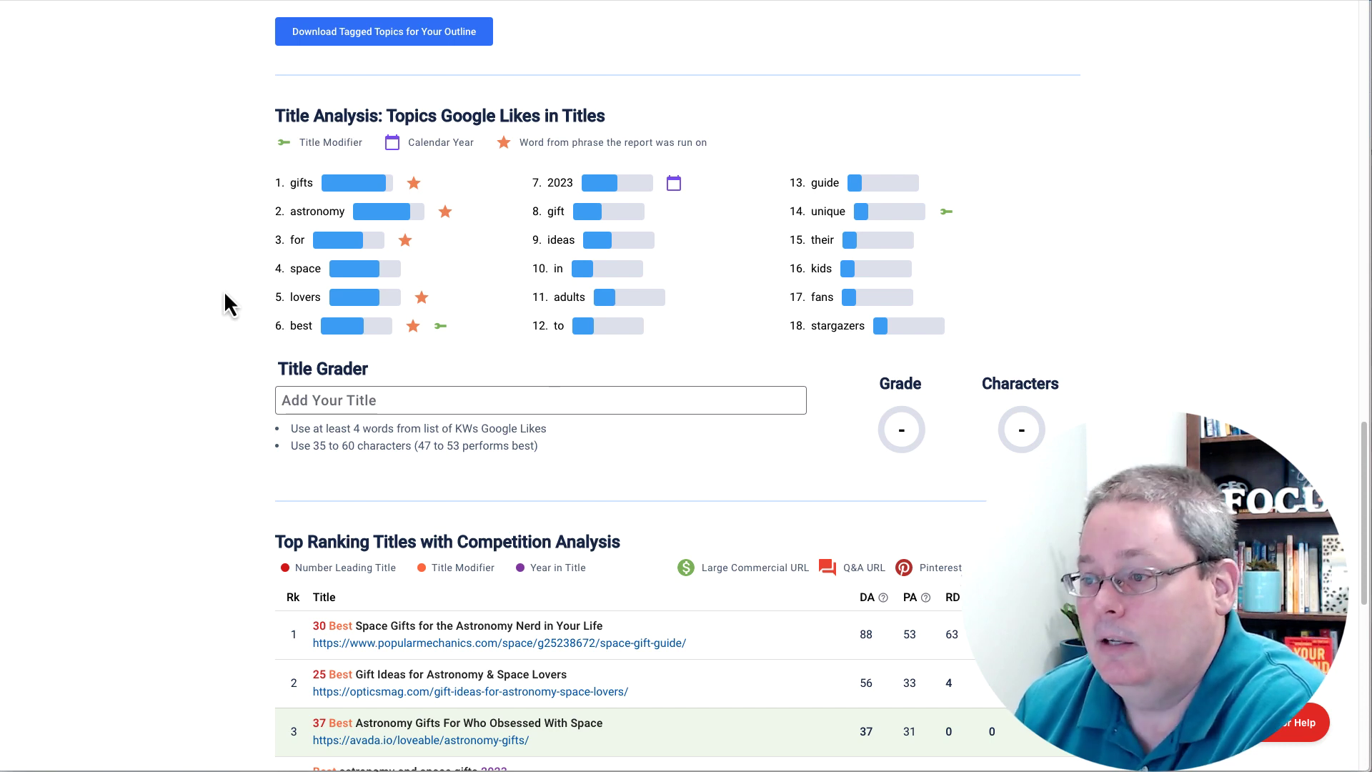
{"action": "scroll", "coordinate": [218, 290], "scroll_direction": "down", "scroll_amount": 1}
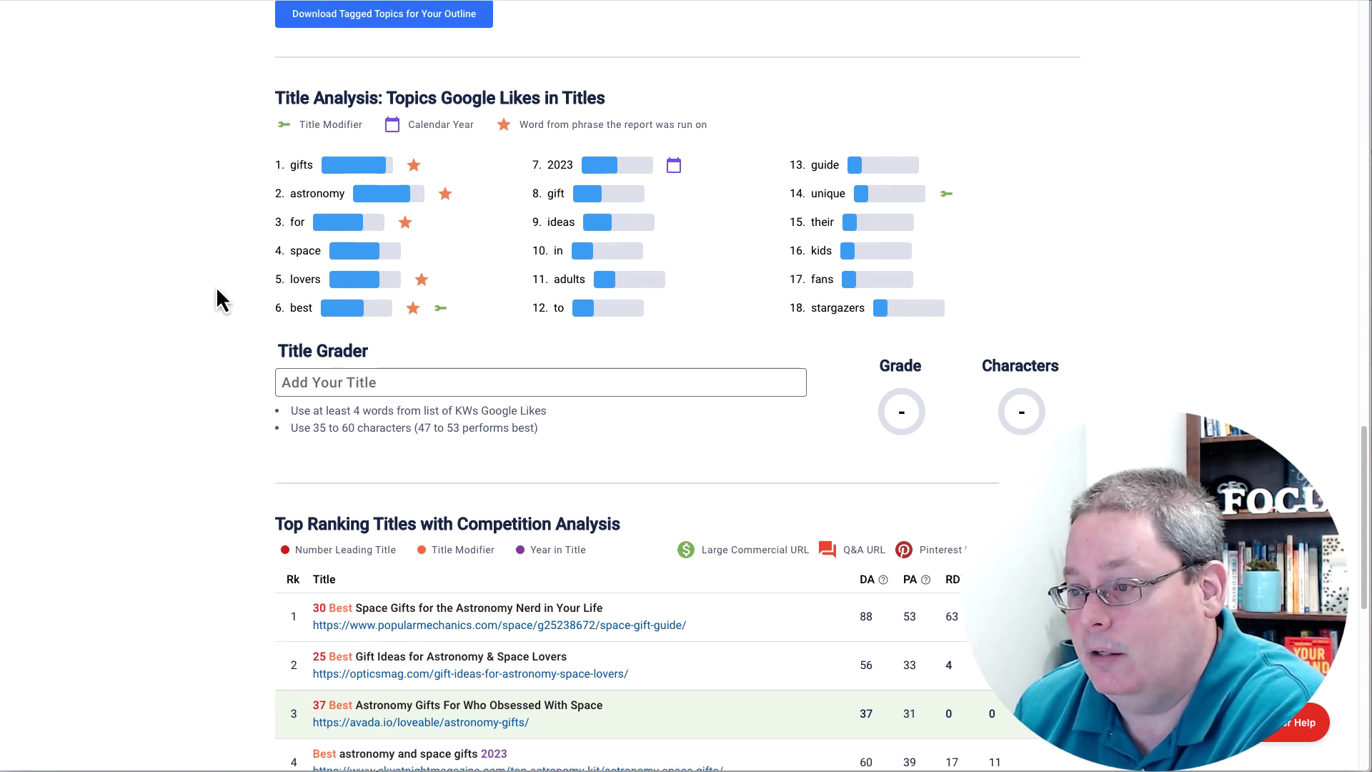
{"action": "scroll", "coordinate": [217, 290], "scroll_direction": "down", "scroll_amount": 1}
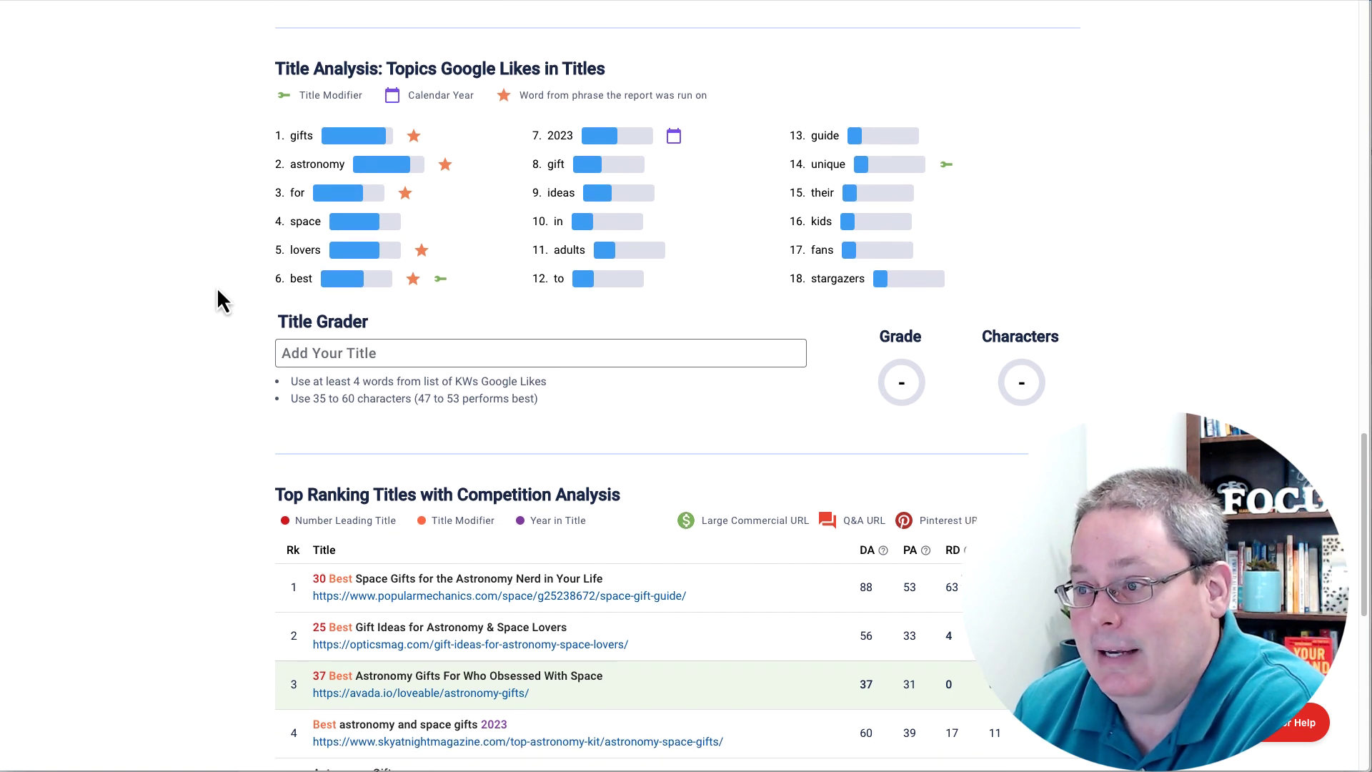
{"action": "scroll", "coordinate": [220, 286], "scroll_direction": "down", "scroll_amount": 3}
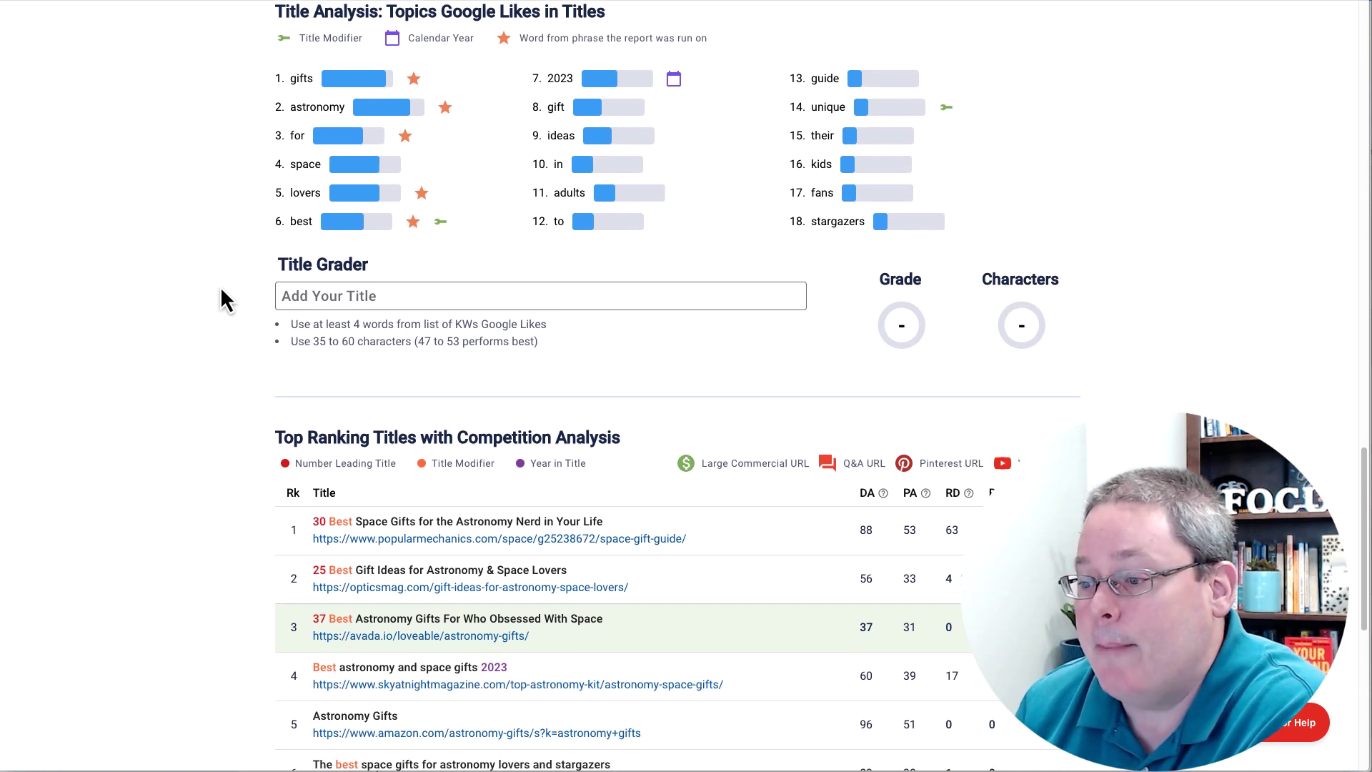
Step: Highlight the Highest Graded Content in SERPs heading, then return to the top of the report
{"action": "scroll", "coordinate": [220, 285], "scroll_direction": "down", "scroll_amount": 2}
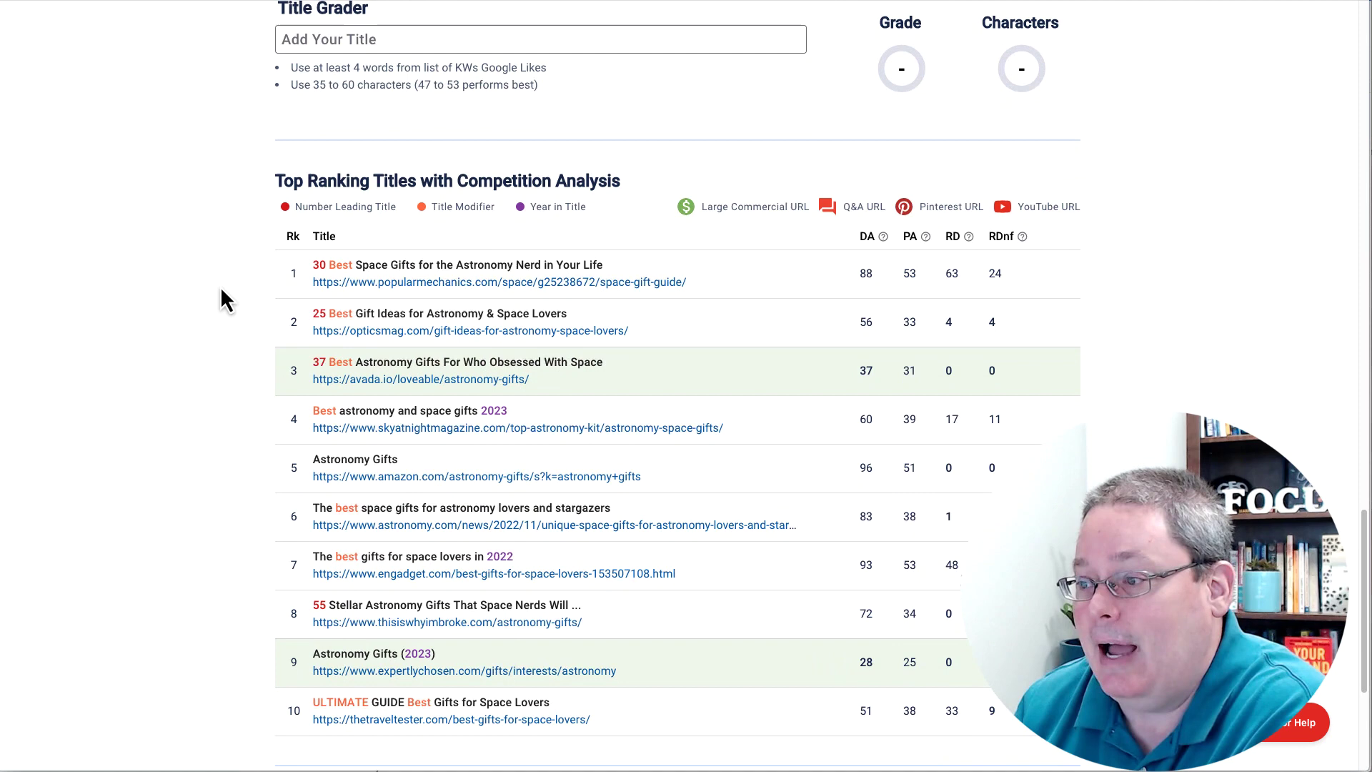
{"action": "scroll", "coordinate": [221, 289], "scroll_direction": "down", "scroll_amount": 1}
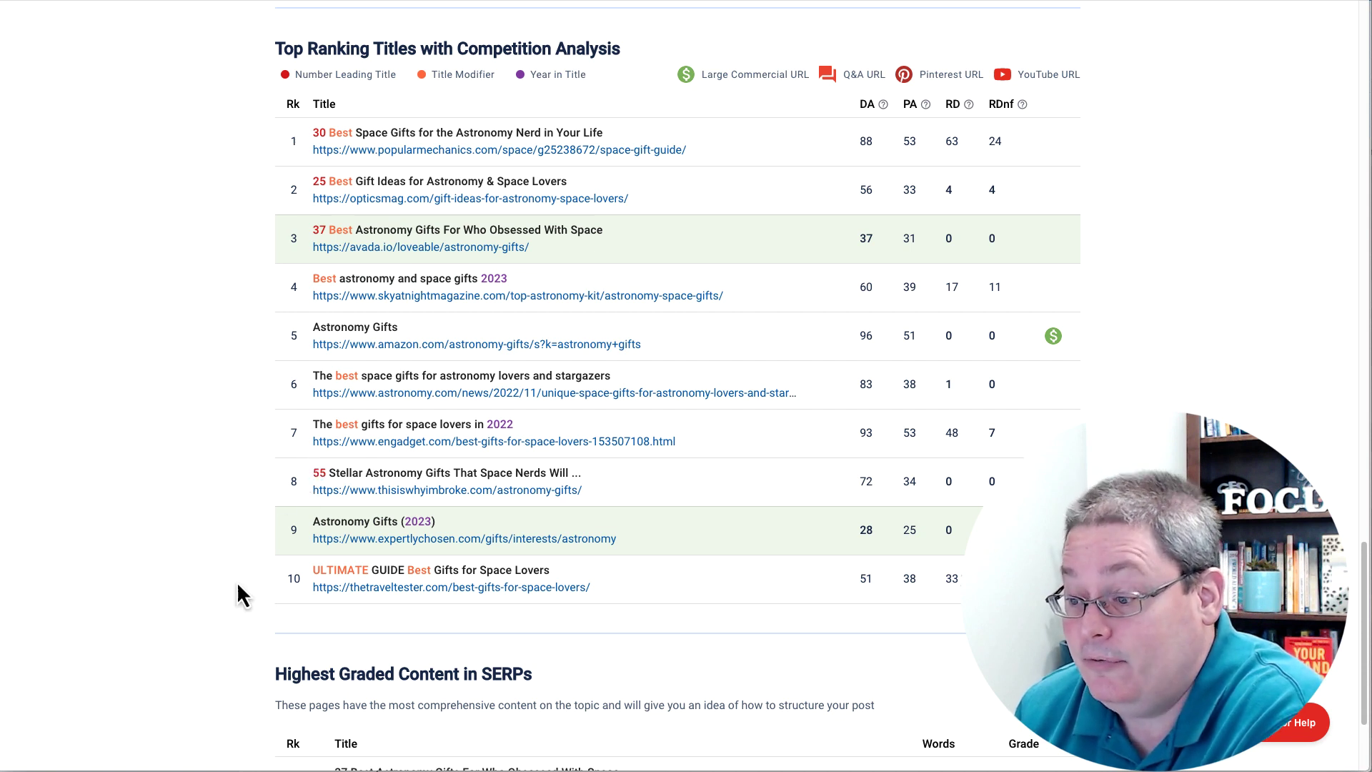
{"action": "scroll", "coordinate": [239, 594], "scroll_direction": "down", "scroll_amount": 2}
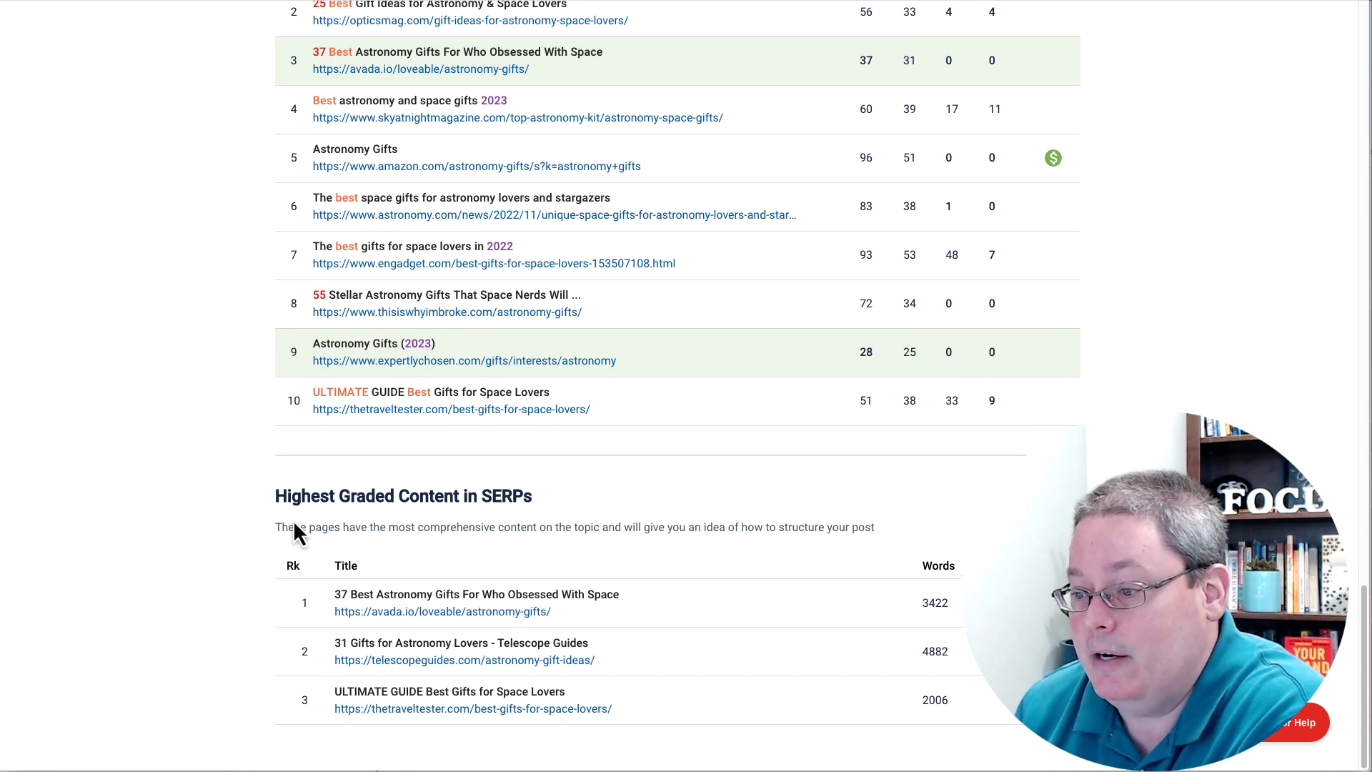
{"action": "left_click_drag", "start_coordinate": [295, 501], "coordinate": [558, 509]}
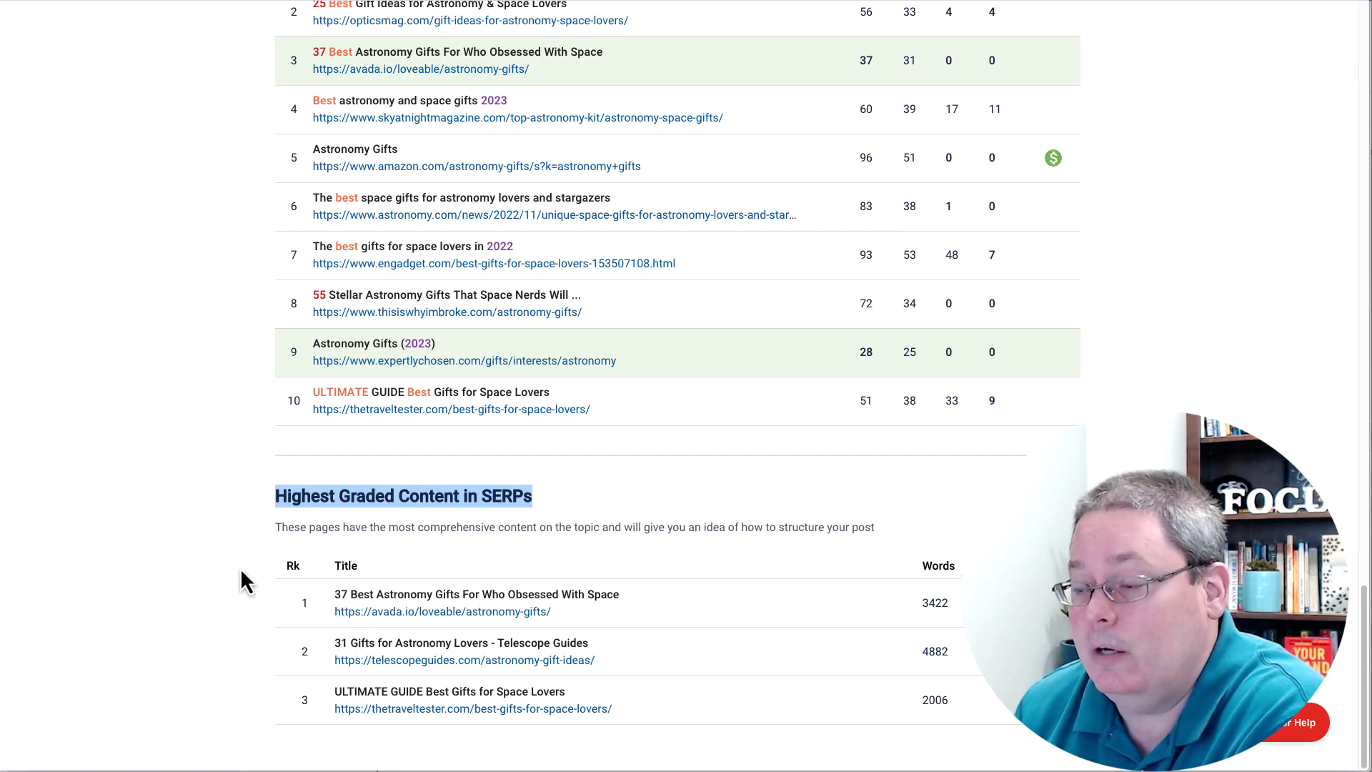
{"action": "scroll", "coordinate": [230, 544], "scroll_direction": "up", "scroll_amount": 3}
{"action": "scroll", "coordinate": [230, 547], "scroll_direction": "up", "scroll_amount": 20}
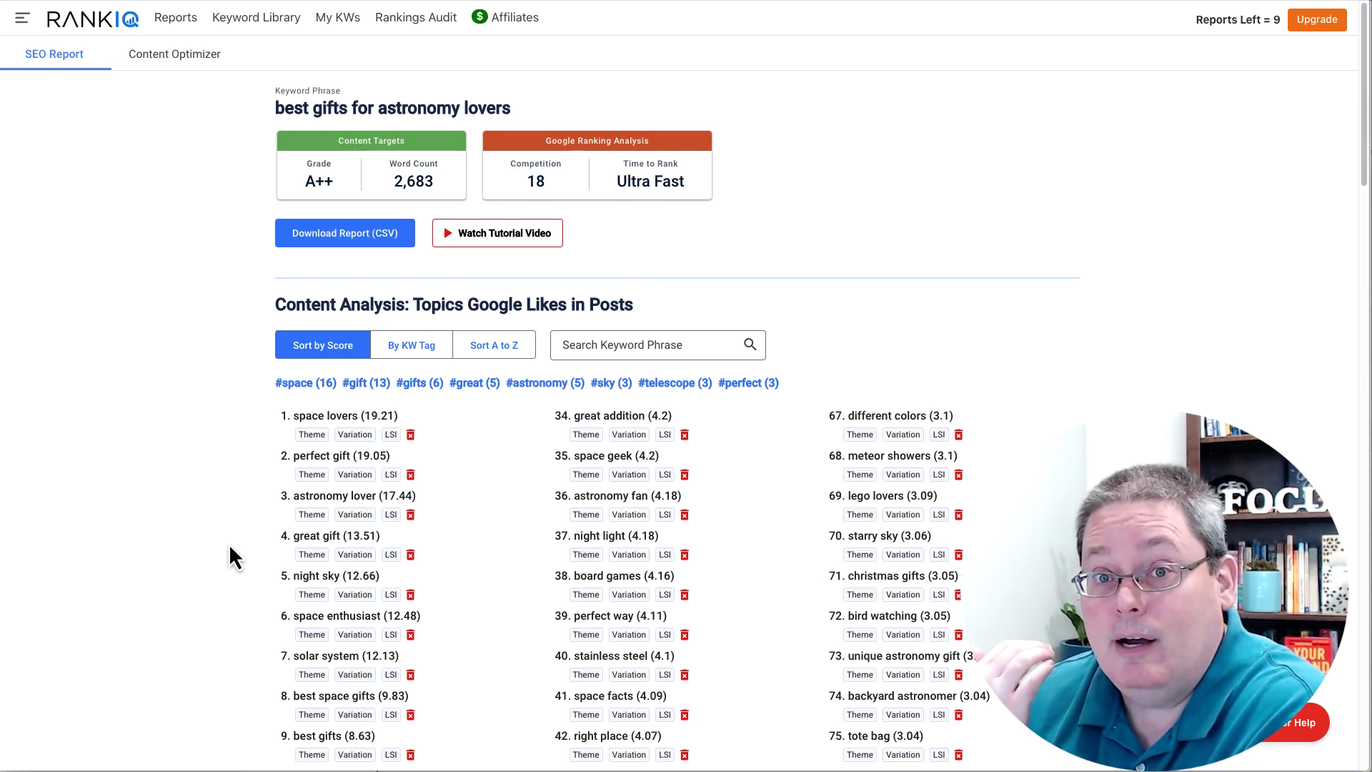
Step: Switch to KoalaWriter and keep Amazon Product Roundup as the article type
{"action": "left_click", "coordinate": [893, 3]}
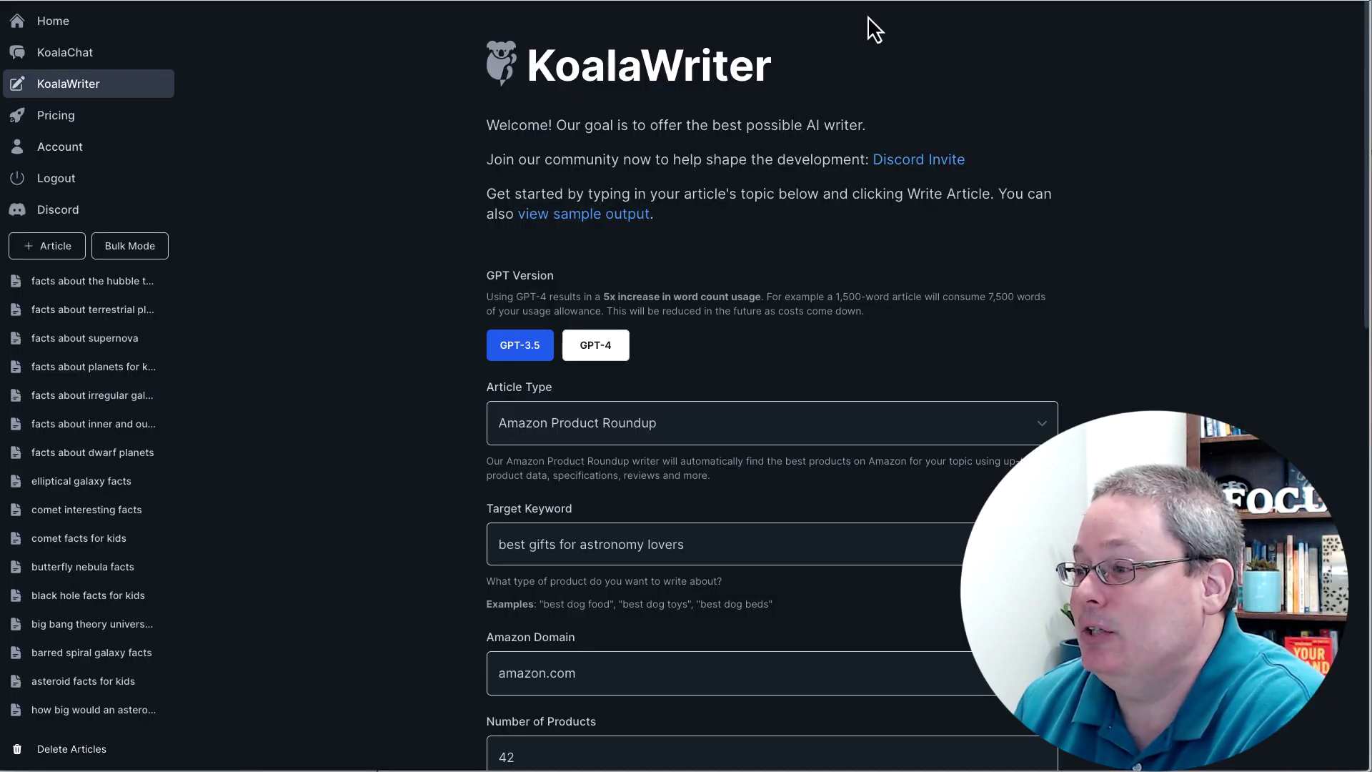
{"action": "left_click", "coordinate": [568, 427]}
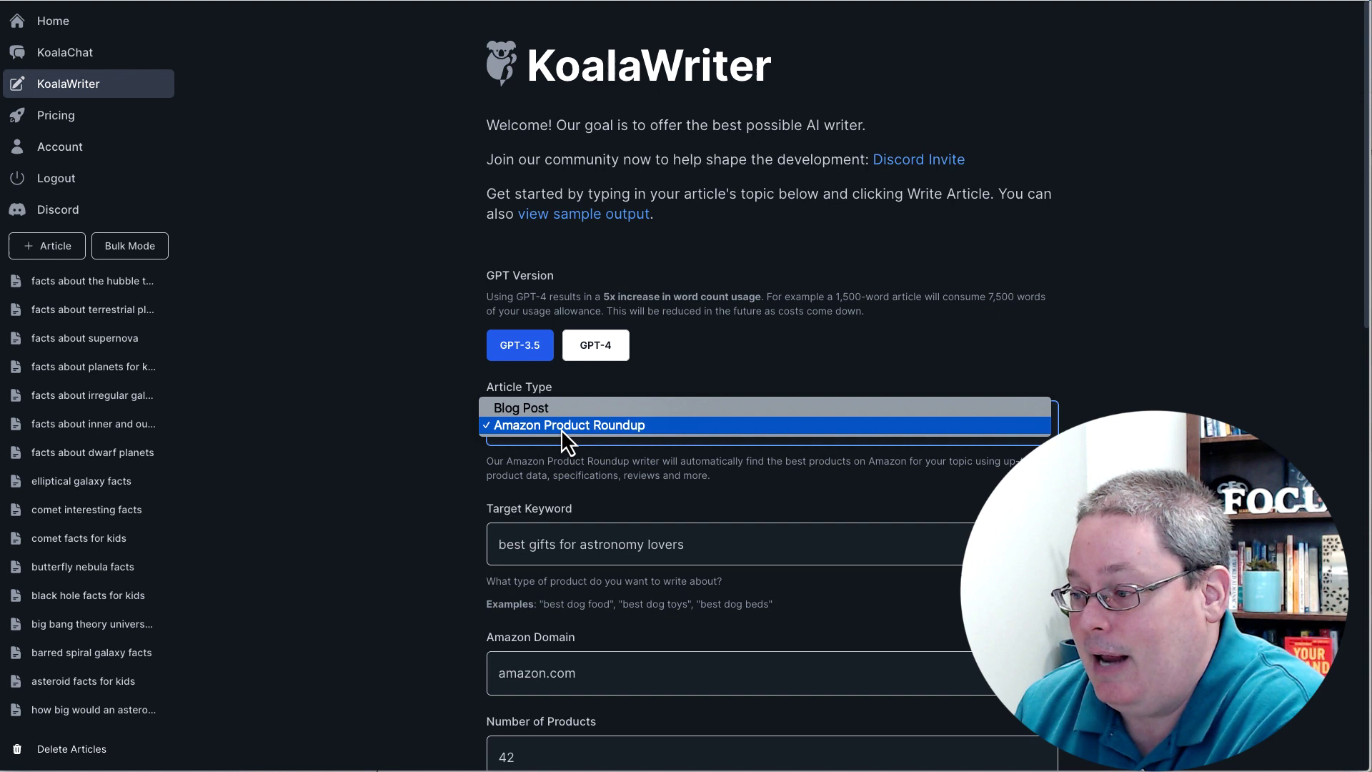
{"action": "left_click", "coordinate": [560, 428]}
Step: Confirm the Number of Products stays at 42
{"action": "scroll", "coordinate": [419, 504], "scroll_direction": "down", "scroll_amount": 3}
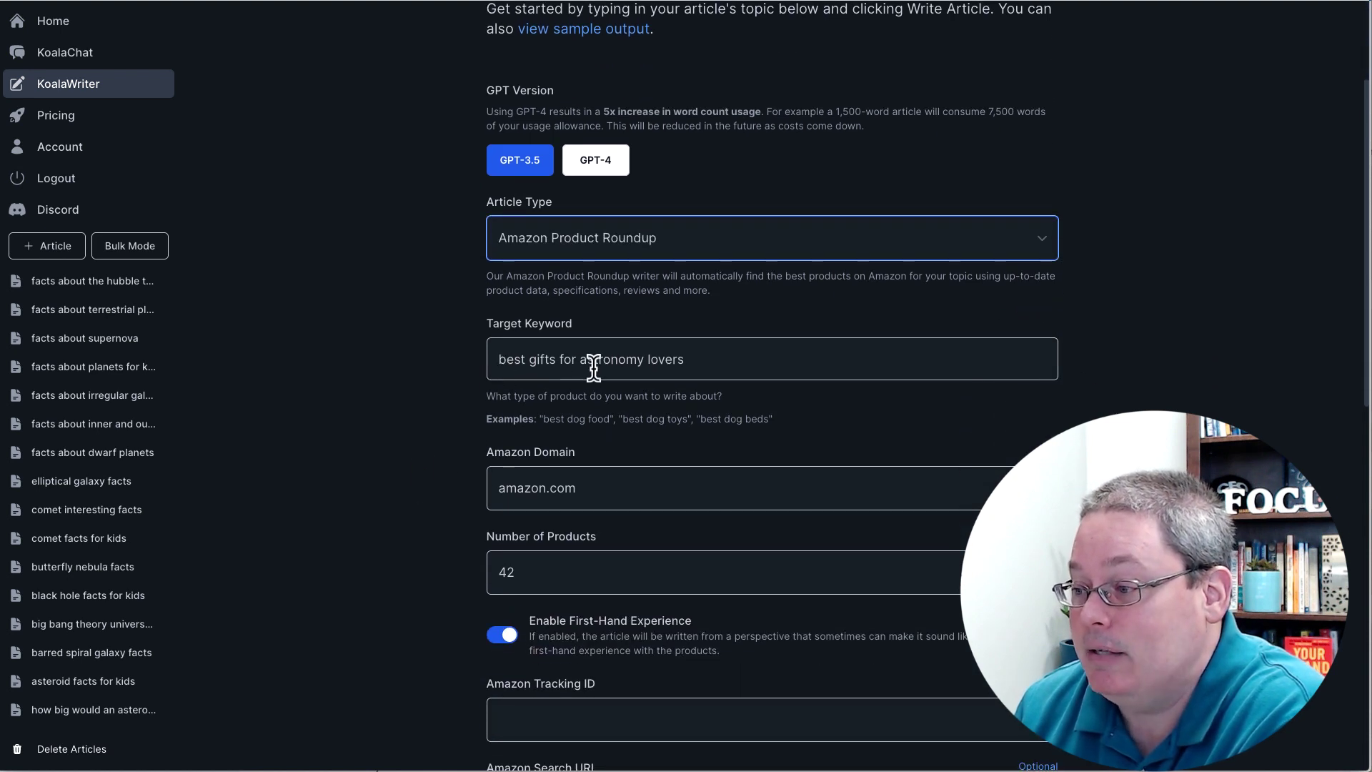
{"action": "scroll", "coordinate": [440, 386], "scroll_direction": "down", "scroll_amount": 1}
{"action": "scroll", "coordinate": [440, 386], "scroll_direction": "down", "scroll_amount": 1}
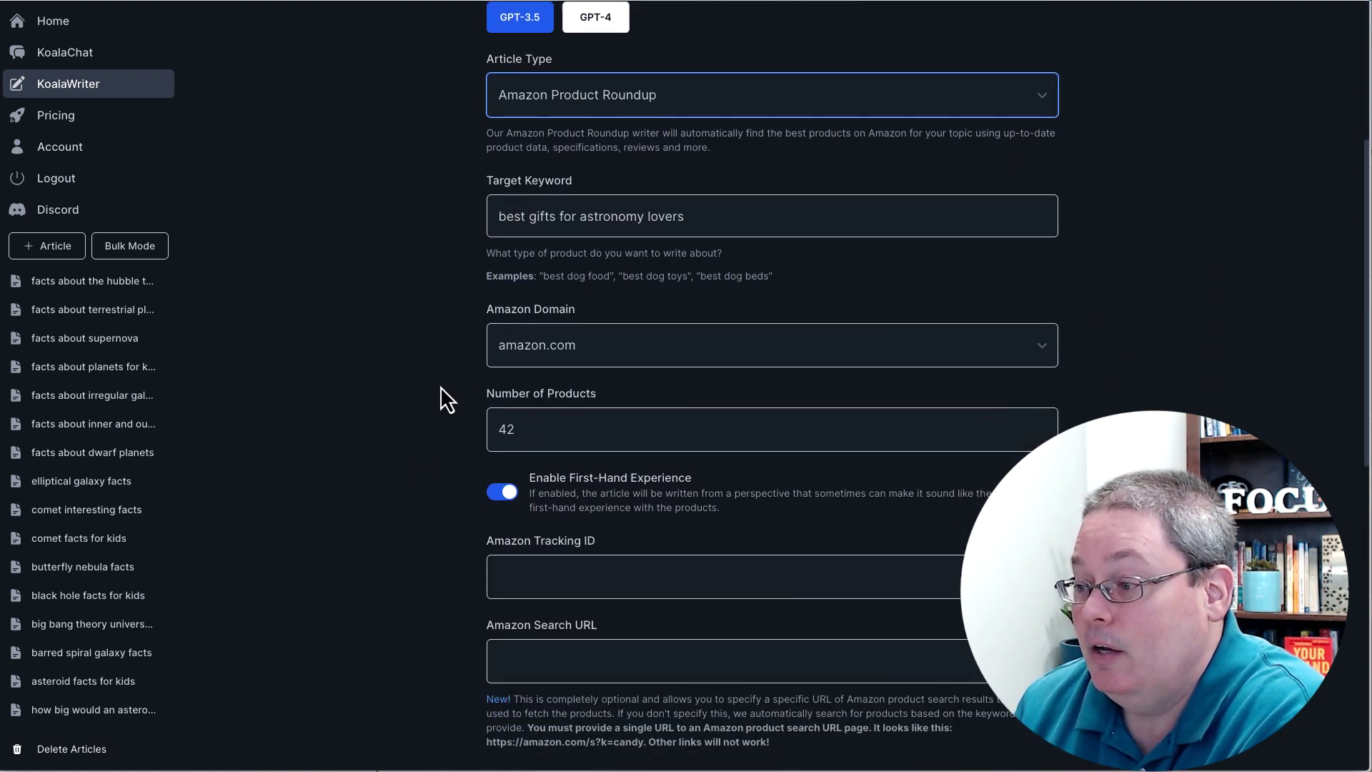
{"action": "double_click", "coordinate": [504, 430]}
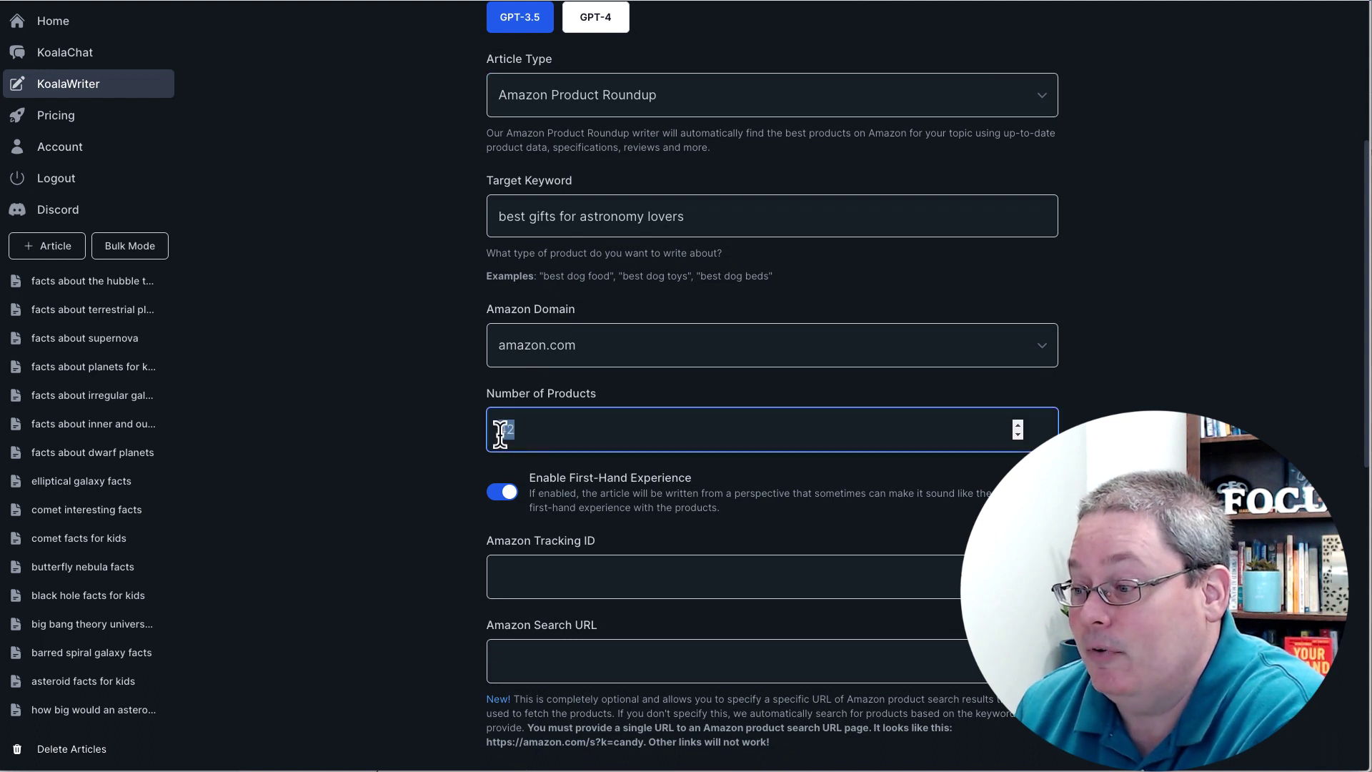
{"action": "left_click", "coordinate": [429, 427]}
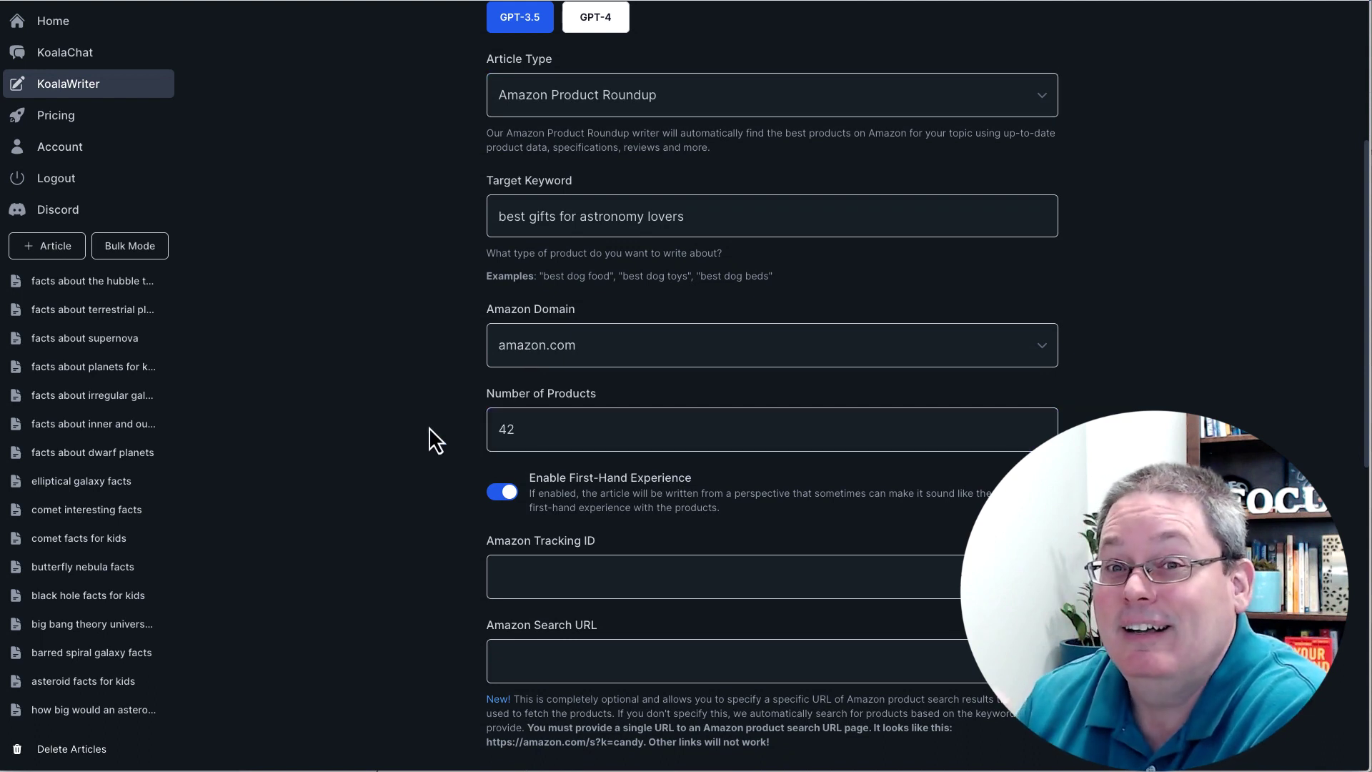
Step: Review the Extra Title Prompt, noting its 53-character title limit
{"action": "scroll", "coordinate": [430, 433], "scroll_direction": "down", "scroll_amount": 6}
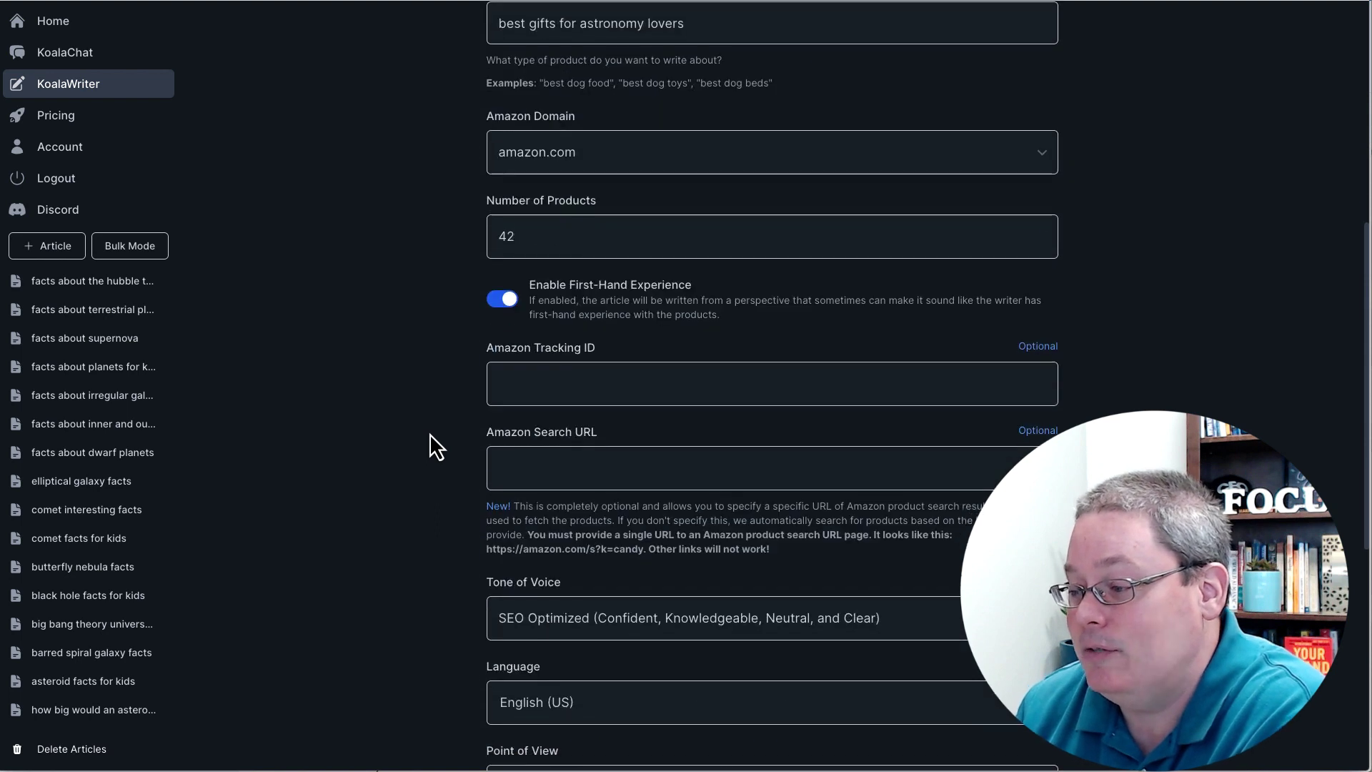
{"action": "scroll", "coordinate": [430, 433], "scroll_direction": "down", "scroll_amount": 3}
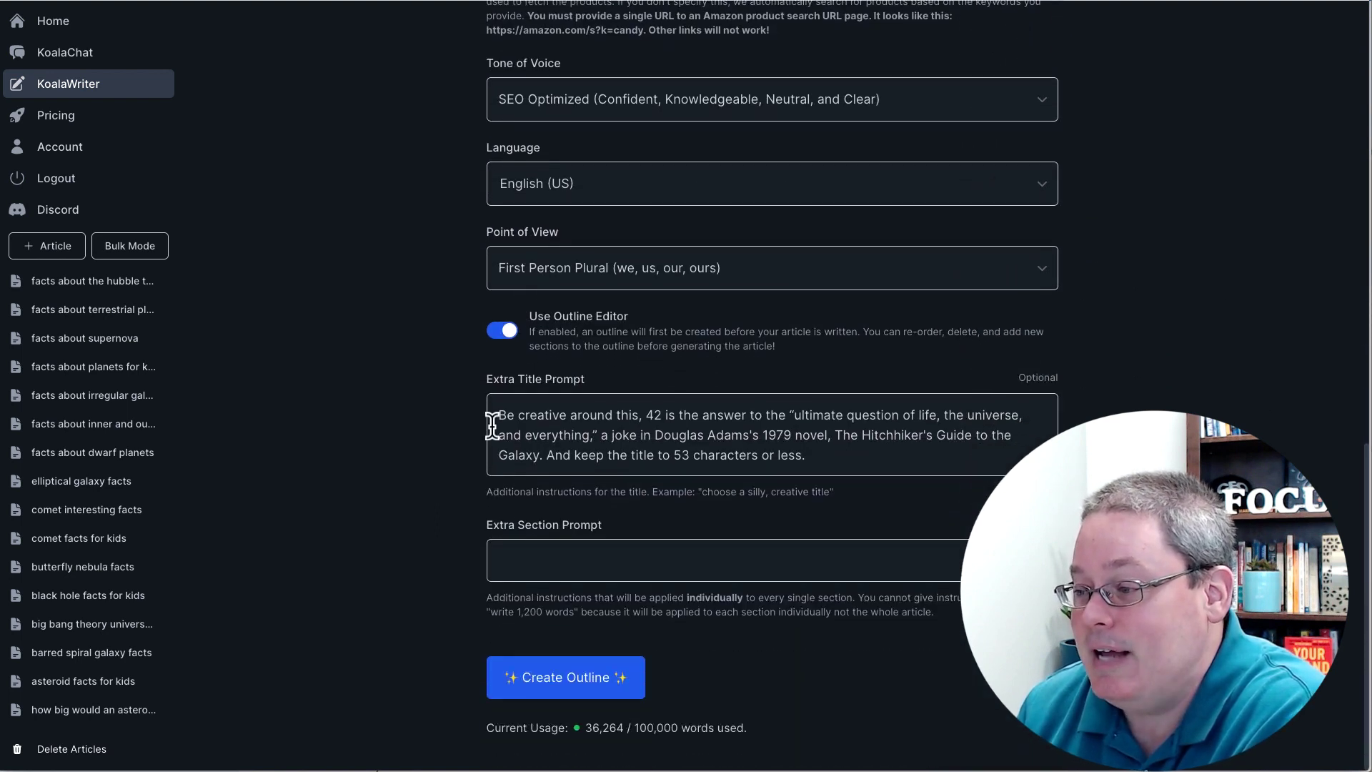
{"action": "left_click_drag", "start_coordinate": [499, 420], "coordinate": [859, 468]}
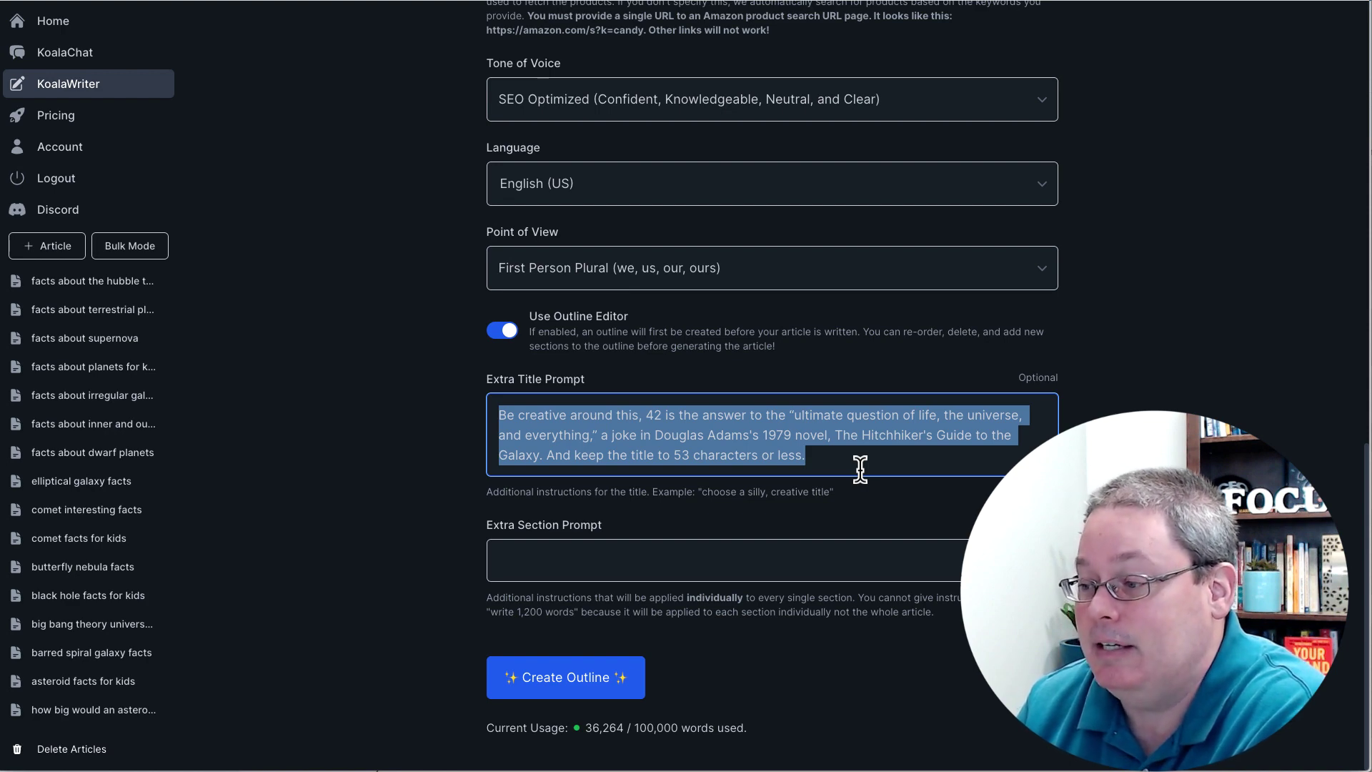
{"action": "left_click", "coordinate": [837, 463]}
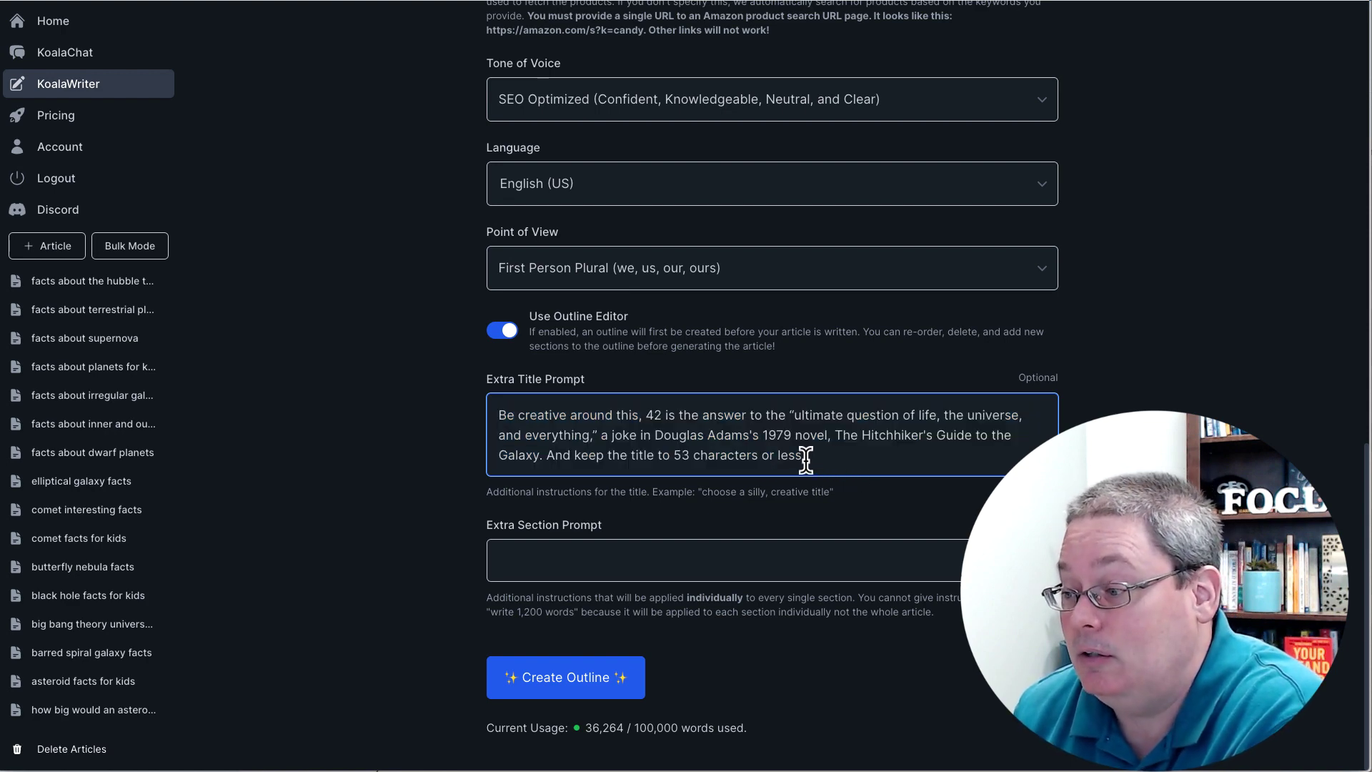
{"action": "left_click", "coordinate": [546, 463], "text": "shift"}
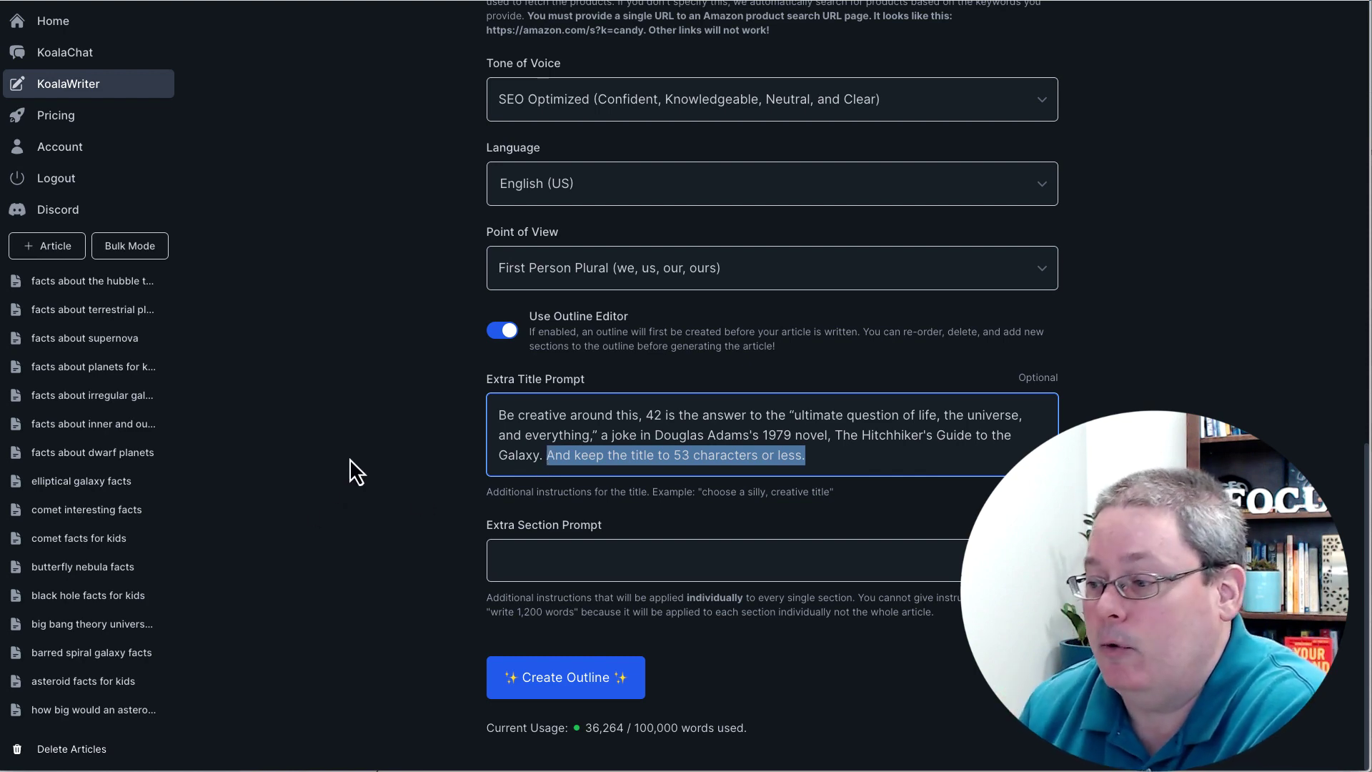
{"action": "scroll", "coordinate": [377, 471], "scroll_direction": "up", "scroll_amount": 10}
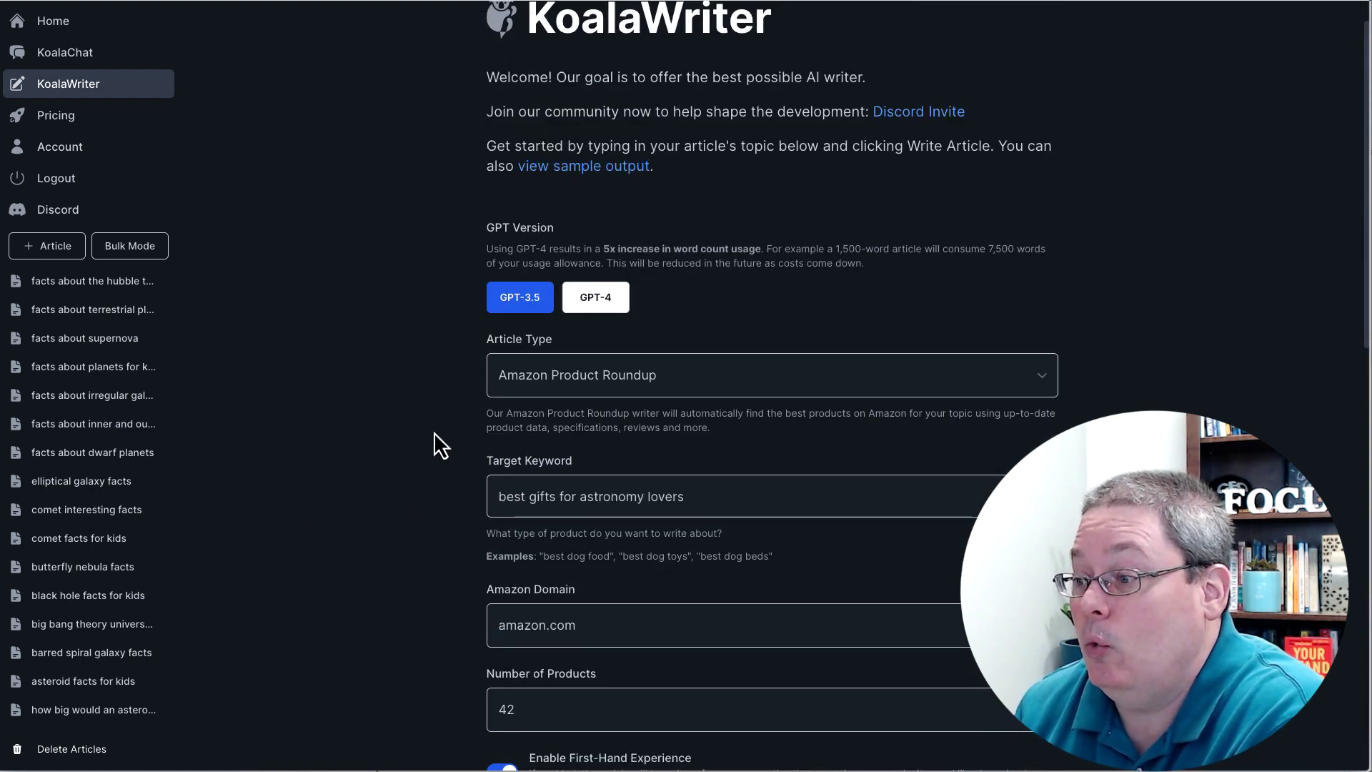
{"action": "scroll", "coordinate": [428, 413], "scroll_direction": "down", "scroll_amount": 5}
{"action": "scroll", "coordinate": [403, 448], "scroll_direction": "down", "scroll_amount": 6}
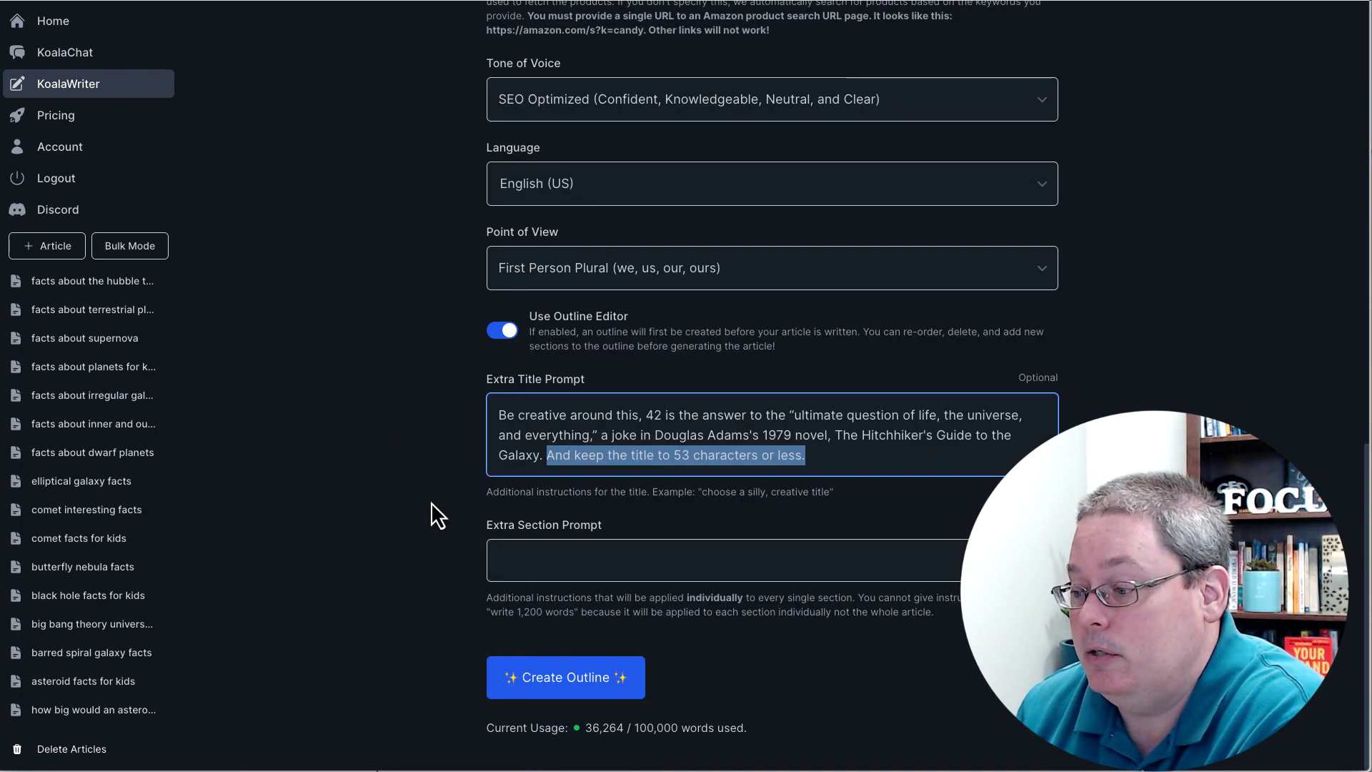
Step: Generate the outline, review its product sections down to the Buying Guide, and start writing the article
{"action": "left_click", "coordinate": [556, 675]}
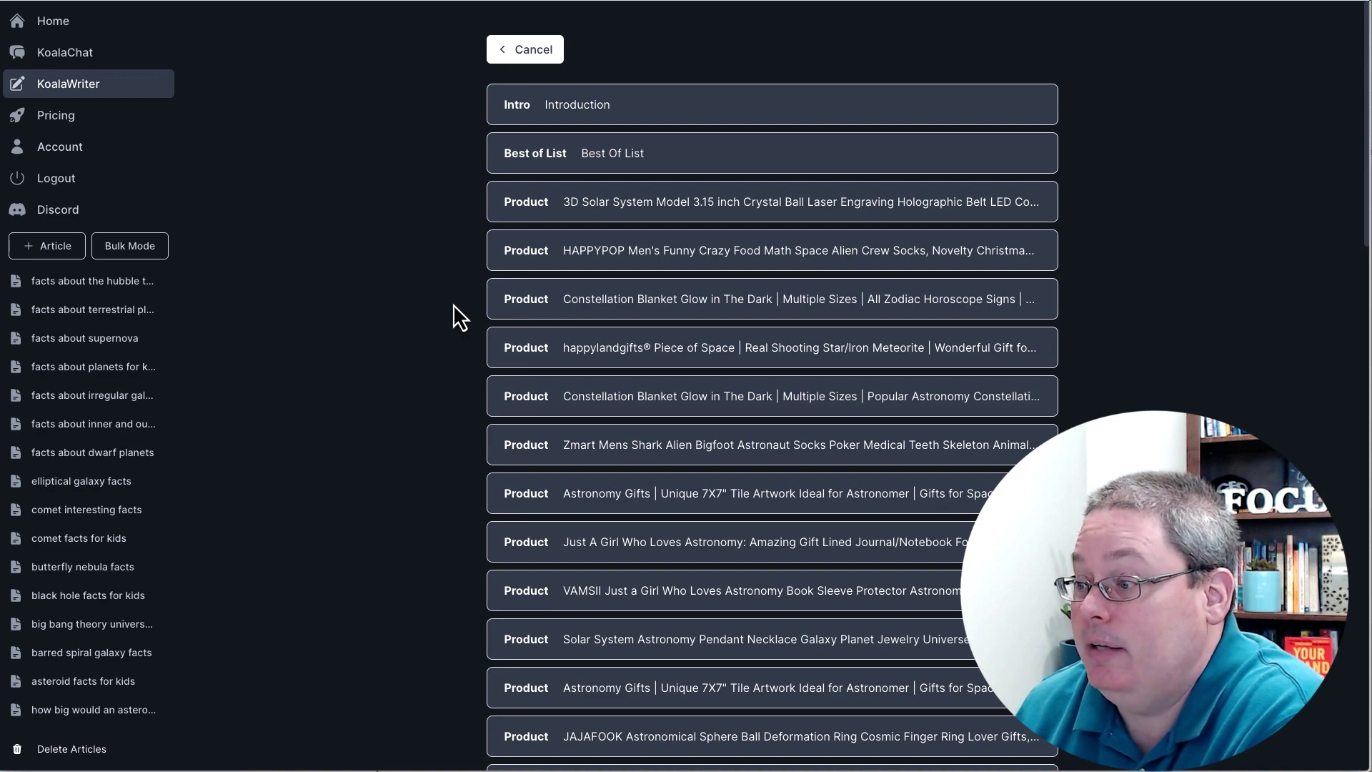
{"action": "scroll", "coordinate": [453, 303], "scroll_direction": "down", "scroll_amount": 7}
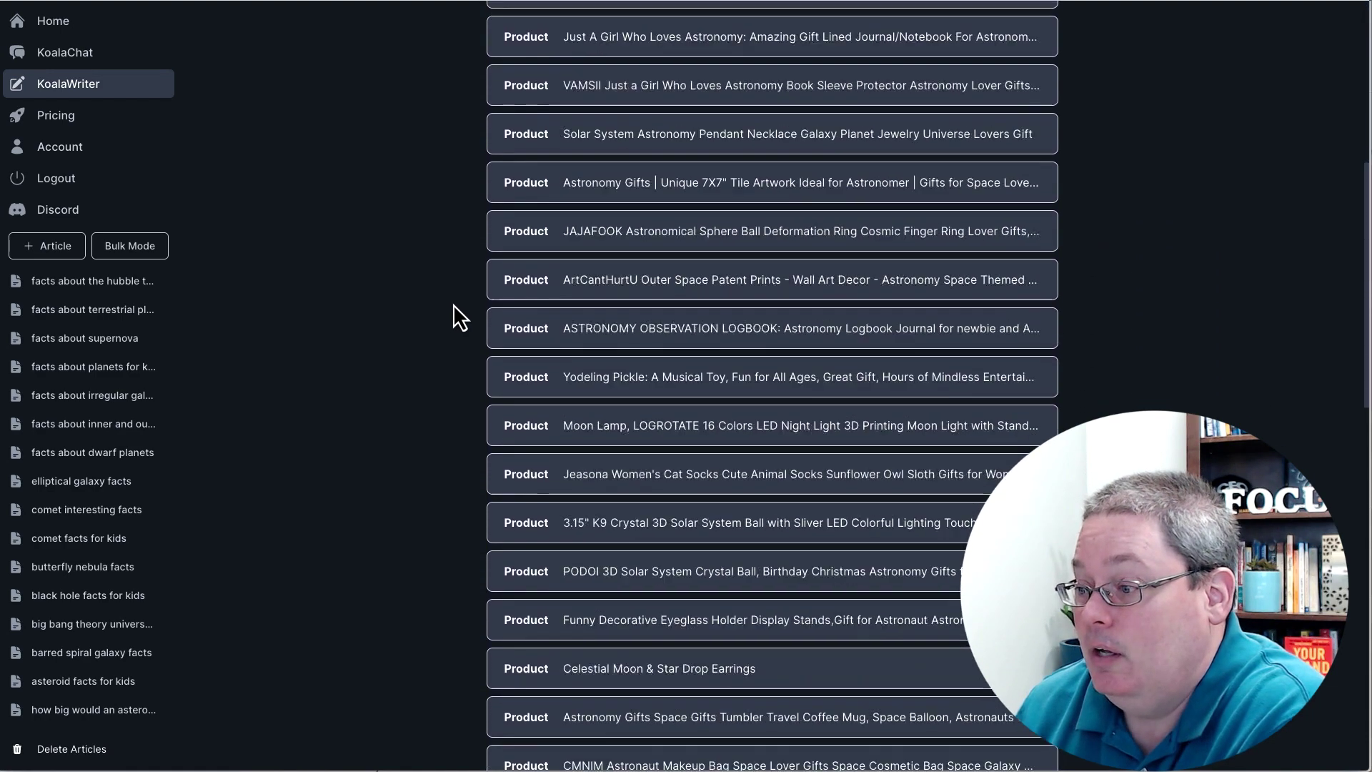
{"action": "scroll", "coordinate": [452, 304], "scroll_direction": "down", "scroll_amount": 15}
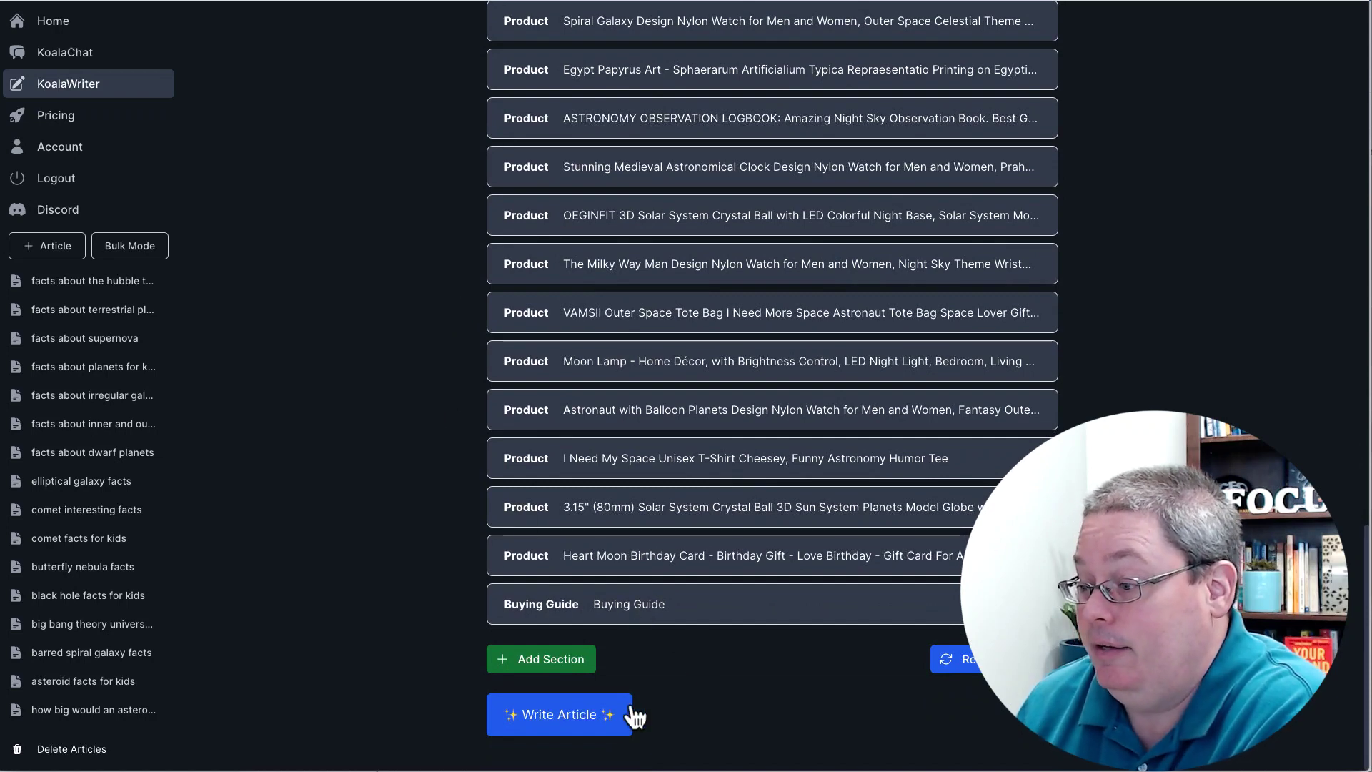
{"action": "left_click", "coordinate": [597, 714]}
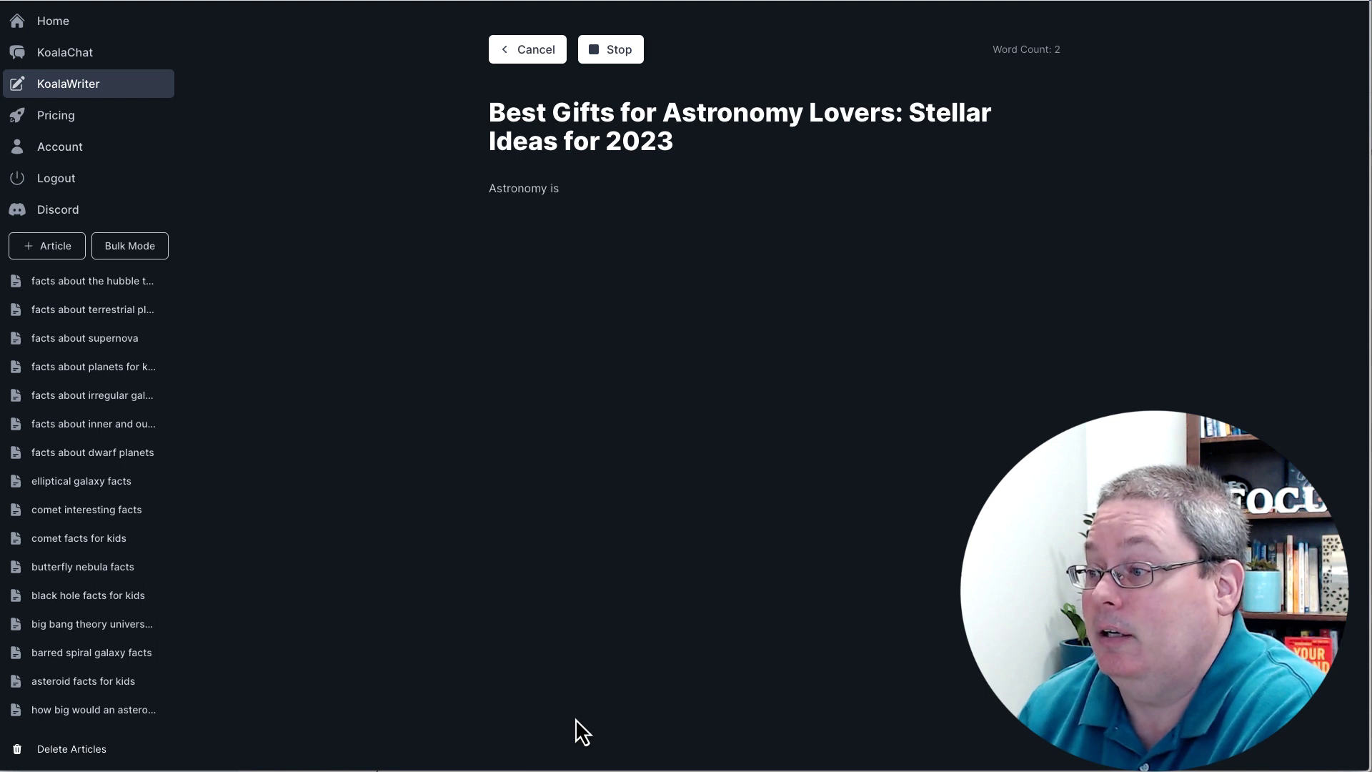